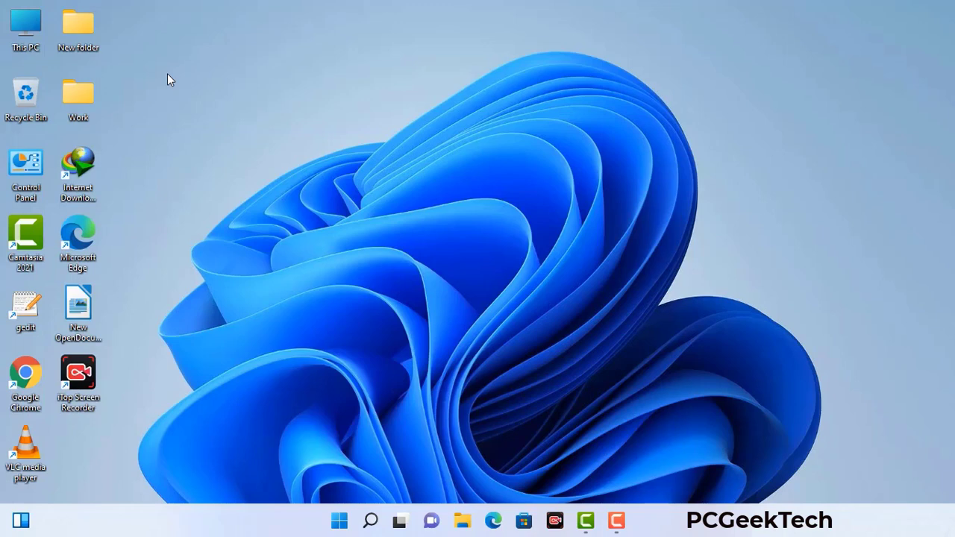
Step: Open System Configuration by running msconfig from the Run box
key(super+r)
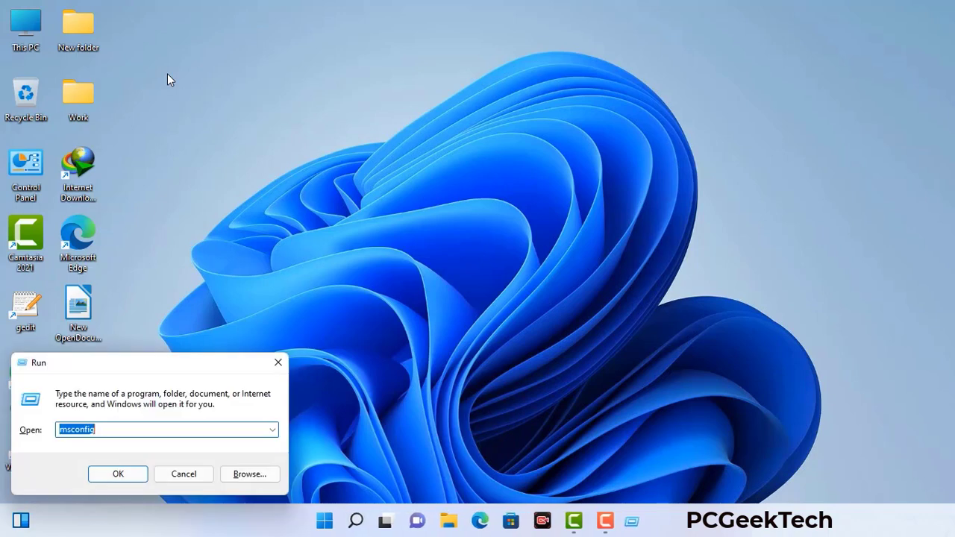
drag(163, 364, 420, 118)
click(381, 187)
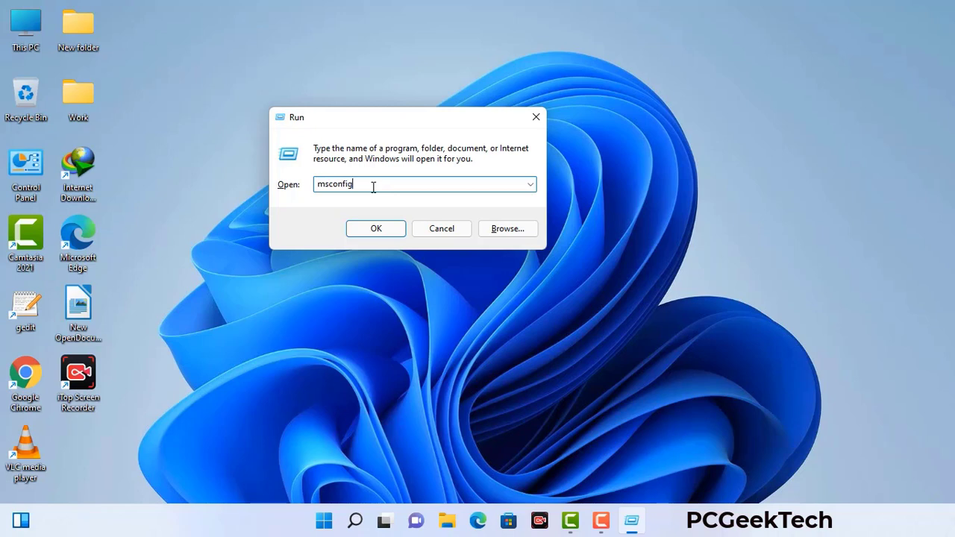
click(368, 232)
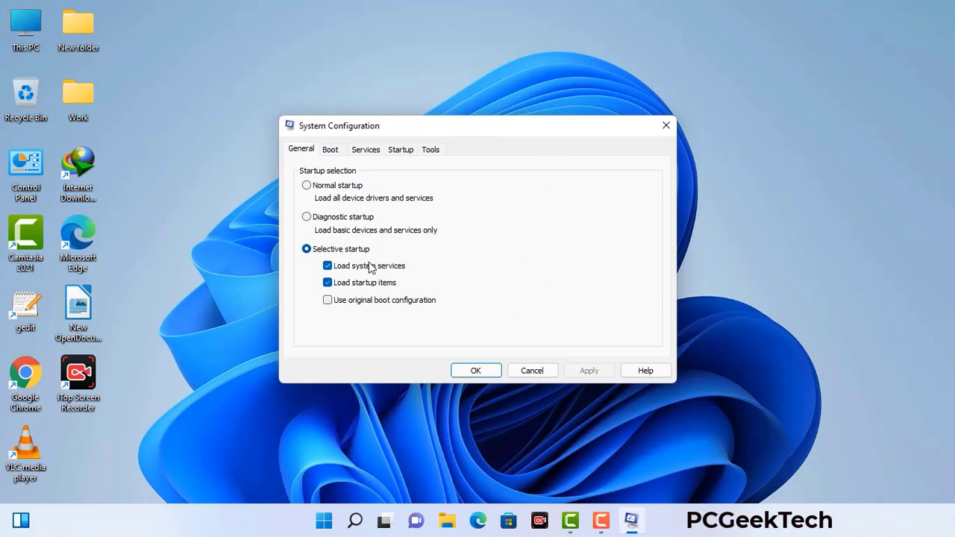
Step: On the Boot tab, enable Safe boot with Network, apply, and restart
click(333, 151)
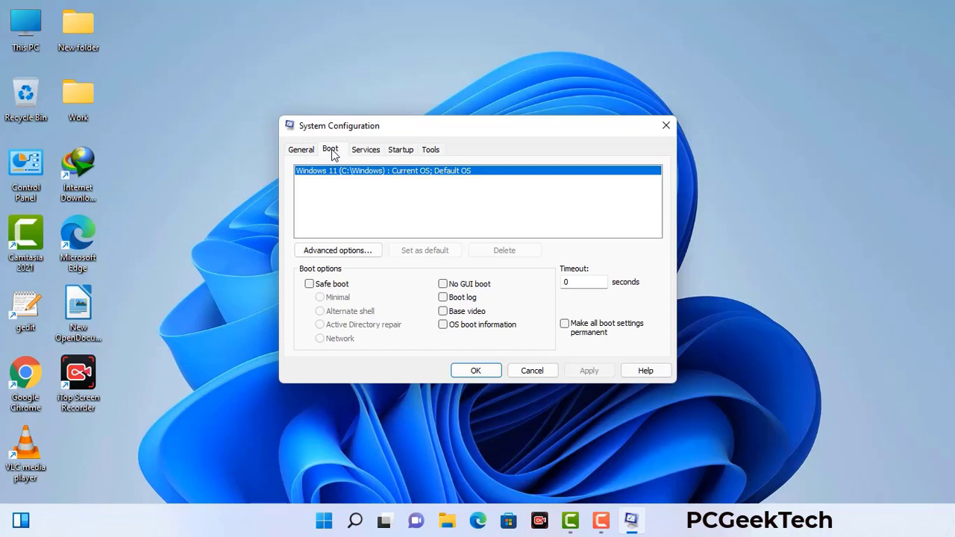
click(309, 285)
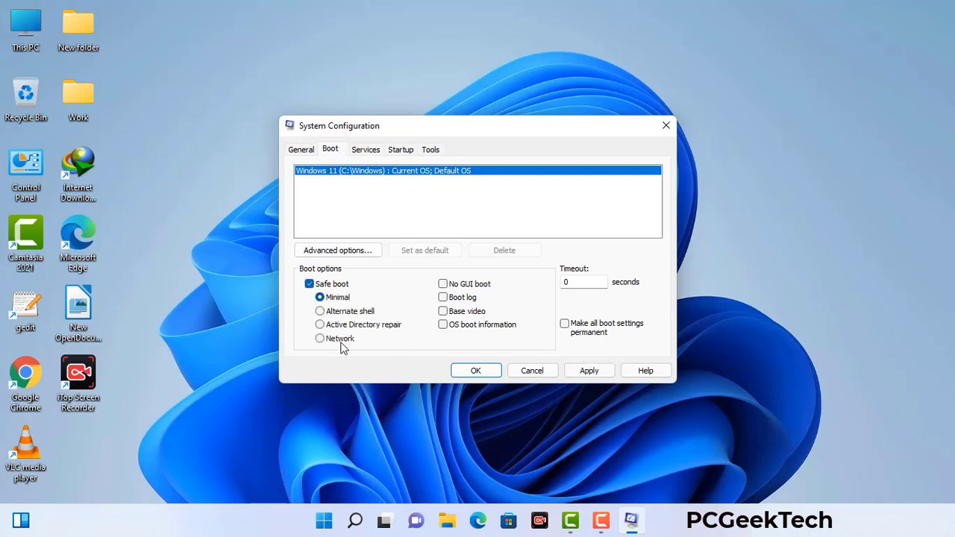
click(340, 340)
click(589, 373)
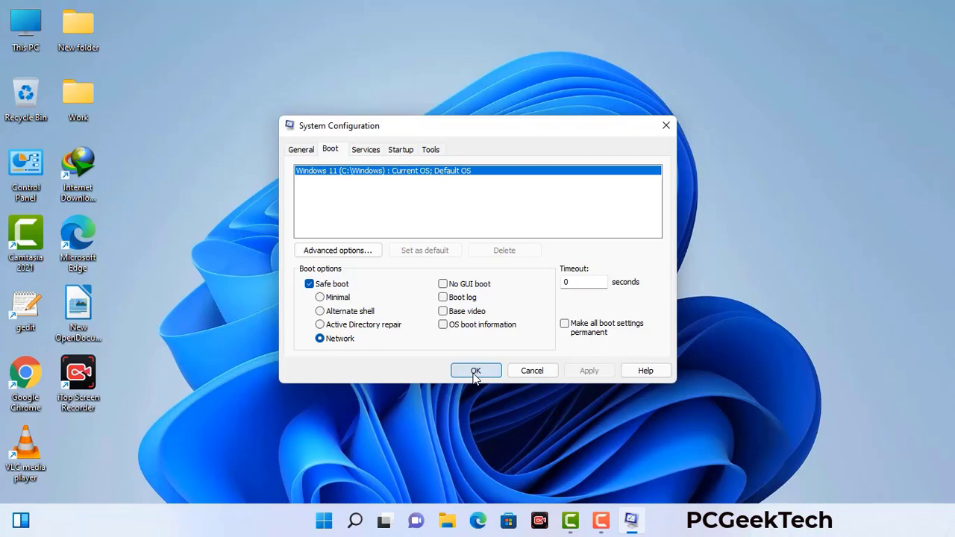
click(475, 371)
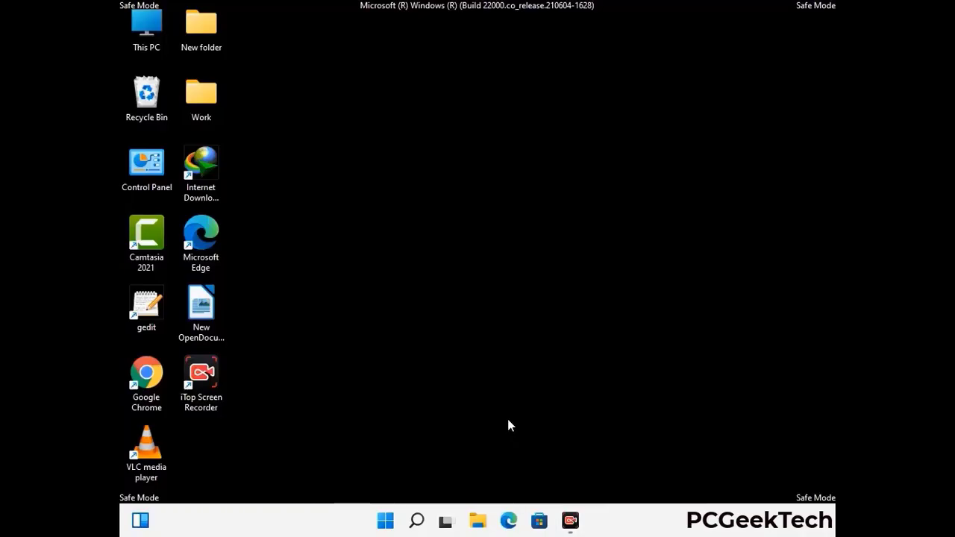
Step: Turn on 'Show hidden files, folders, and drives' in File Explorer Options, then close Control Panel
double_click(147, 177)
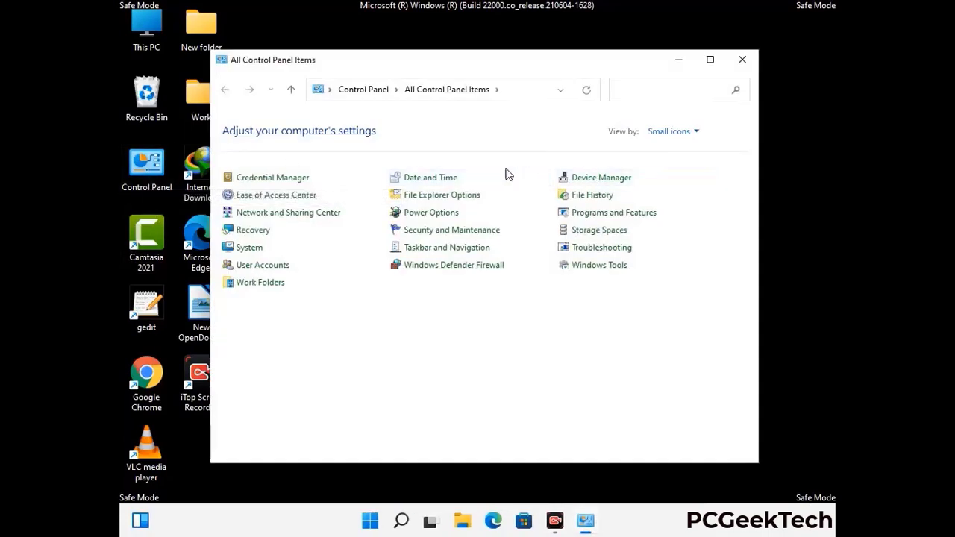
click(461, 197)
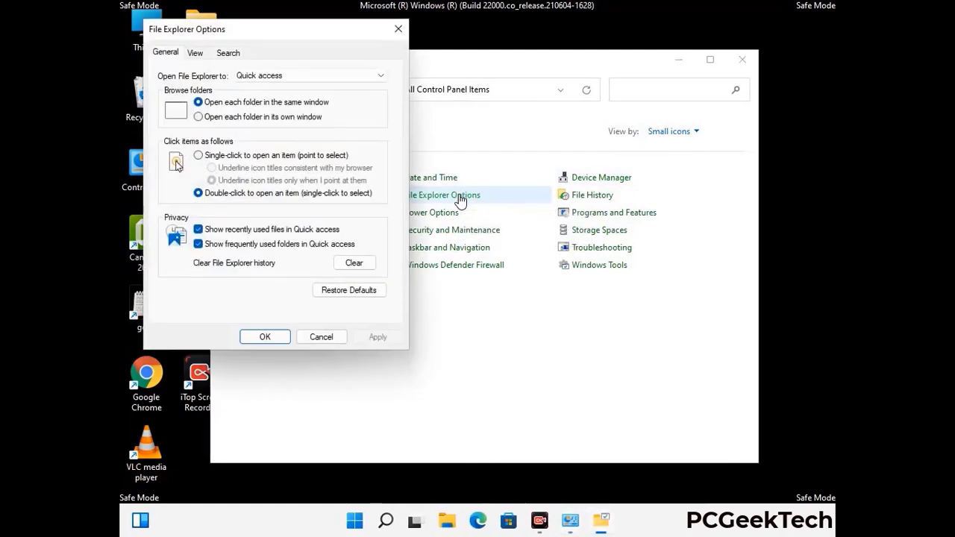
click(195, 53)
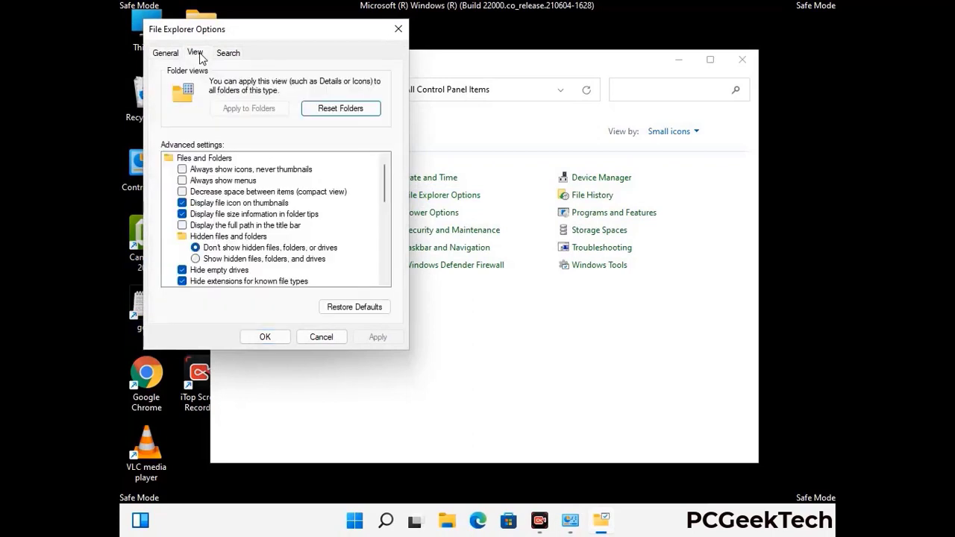
click(195, 259)
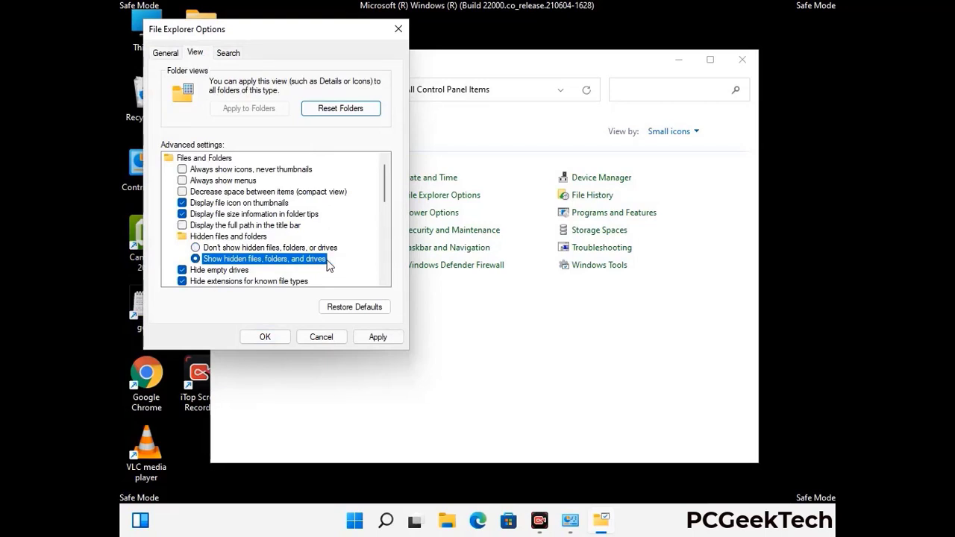
click(377, 338)
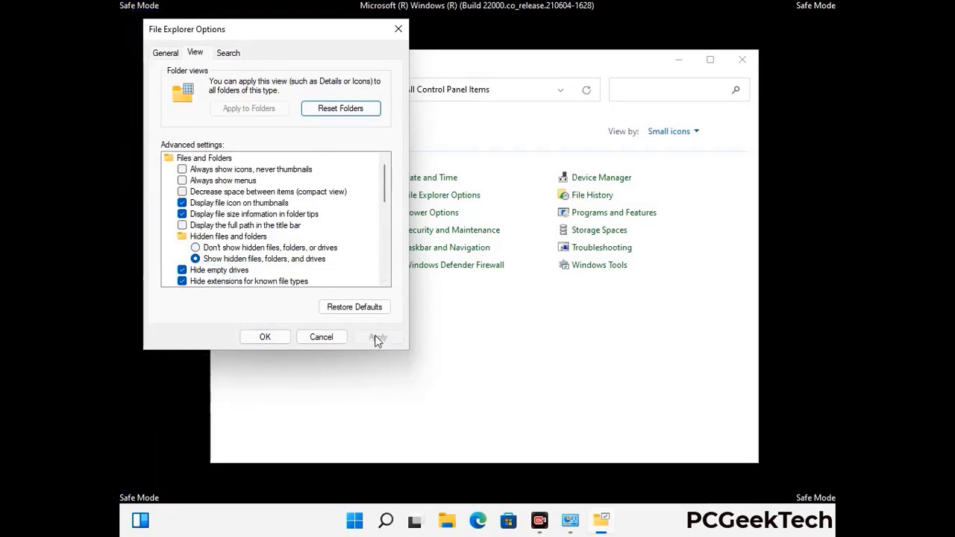
click(251, 339)
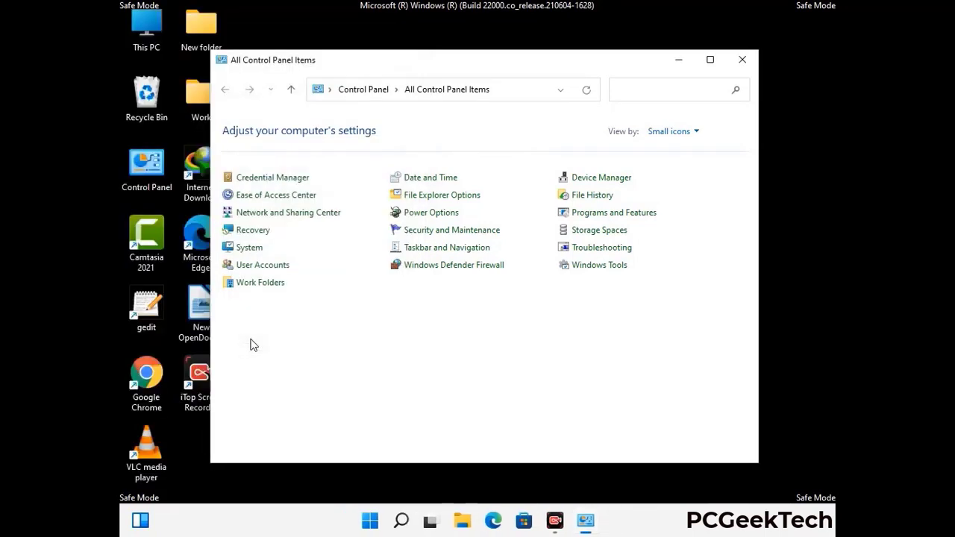
click(740, 63)
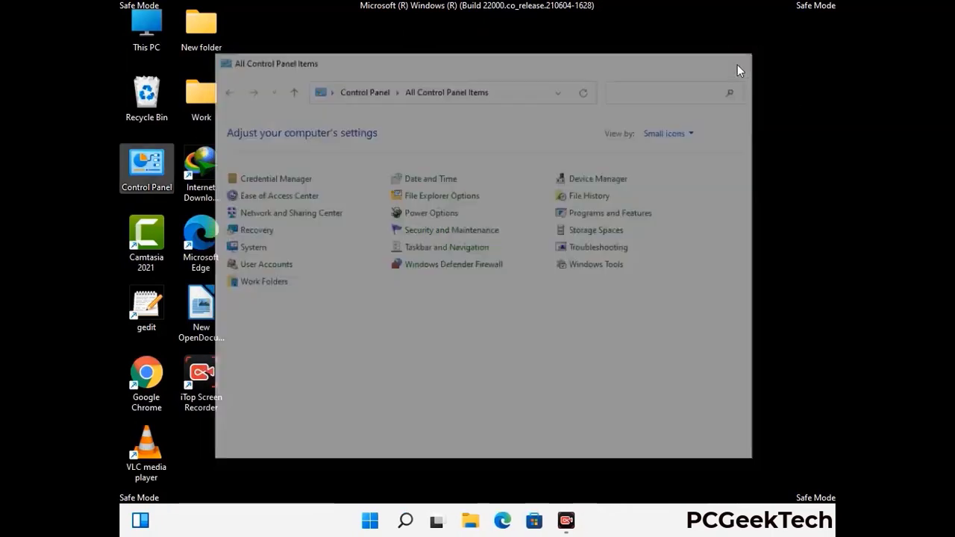
Step: From This PC, open Local Disk (C:) and then its Windows folder
double_click(141, 46)
click(418, 327)
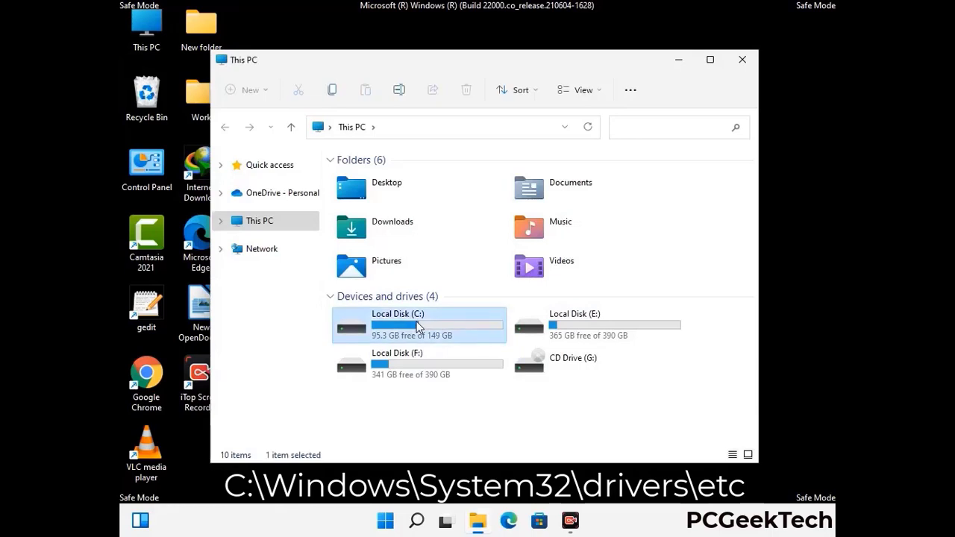
double_click(418, 327)
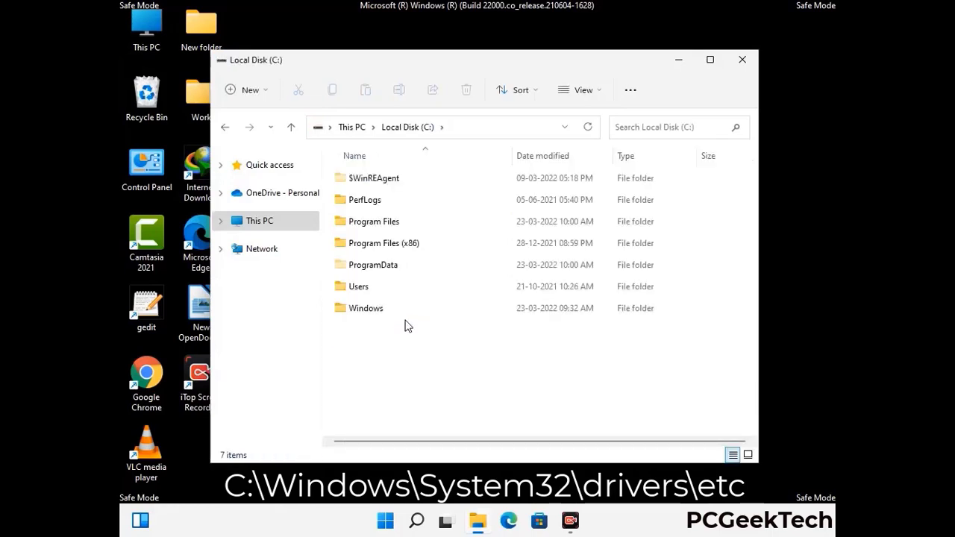
double_click(366, 309)
Step: Go through System32 and drivers into the etc folder and select the hosts file
scroll(473, 323, down, 8)
scroll(473, 323, down, 11)
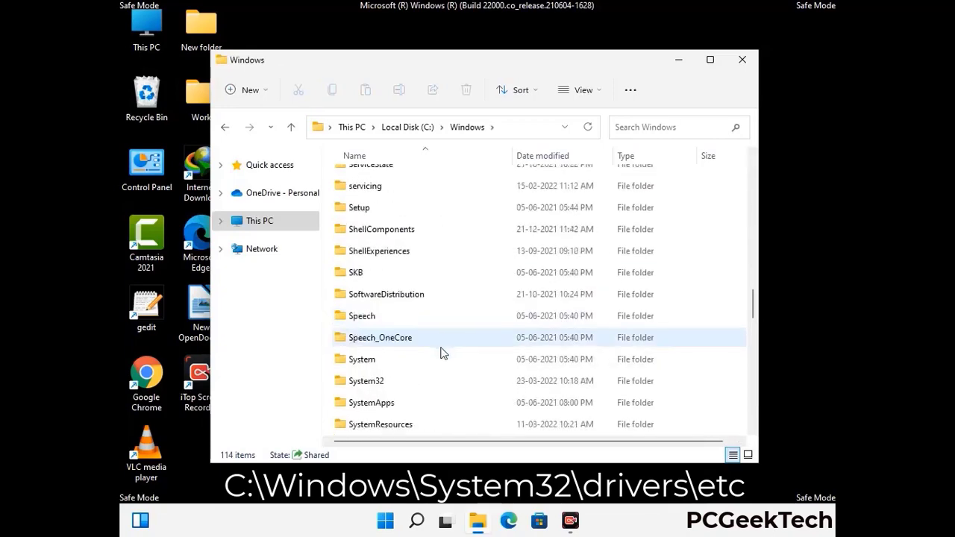
scroll(440, 351, down, 1)
double_click(364, 316)
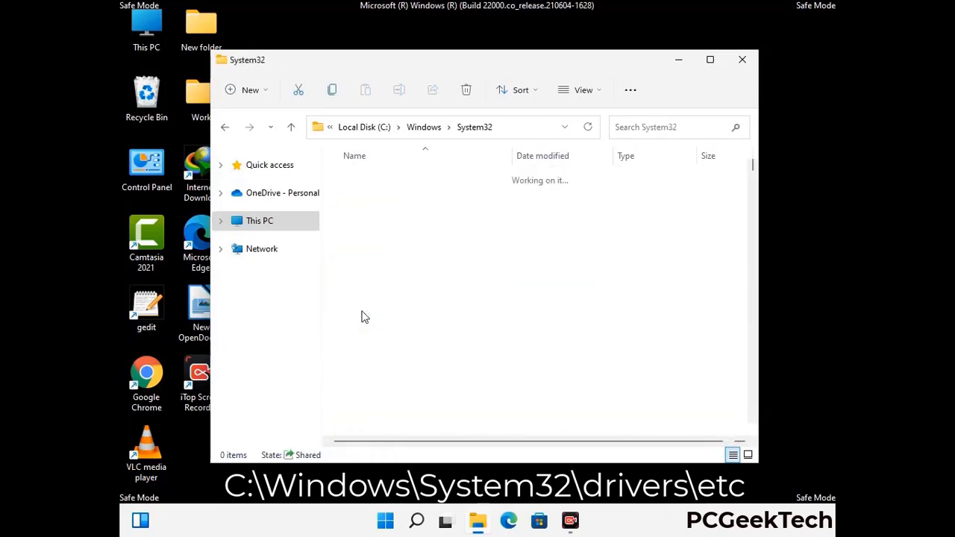
scroll(410, 329, down, 5)
double_click(371, 412)
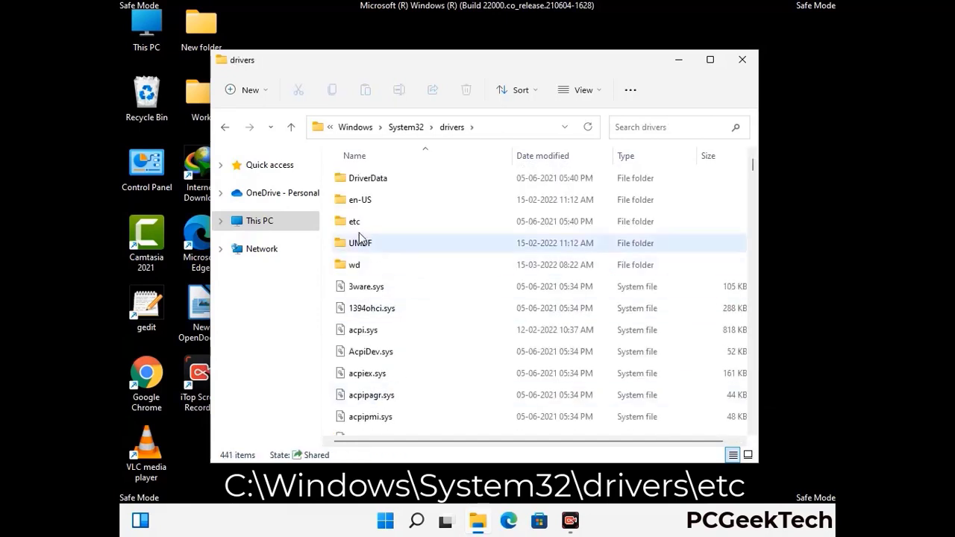
double_click(356, 223)
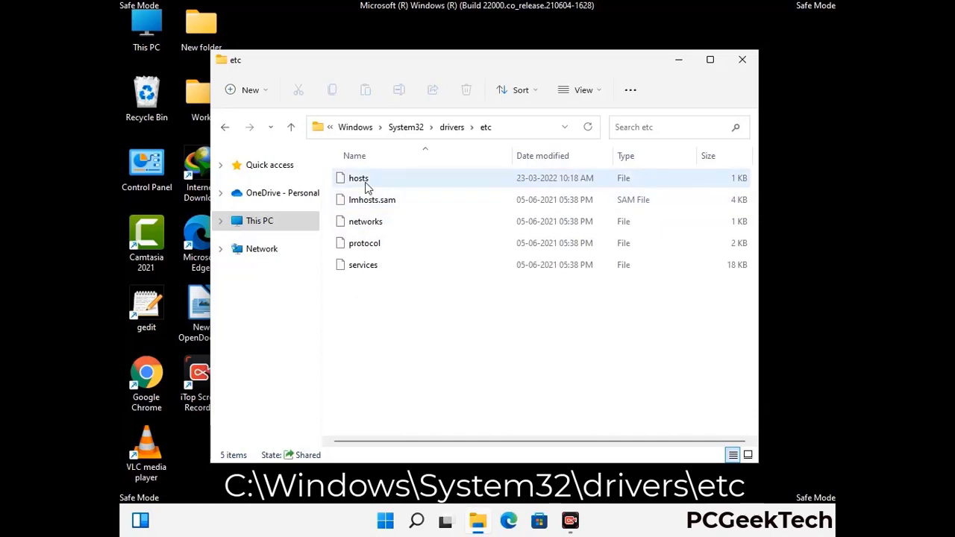
click(367, 187)
Step: Open the hosts file in Notepad
double_click(366, 187)
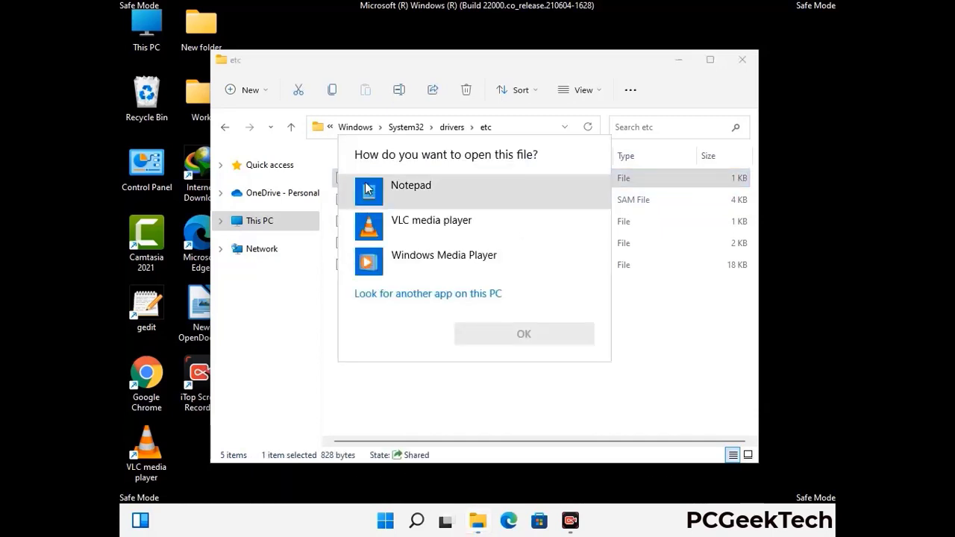
click(423, 189)
click(524, 333)
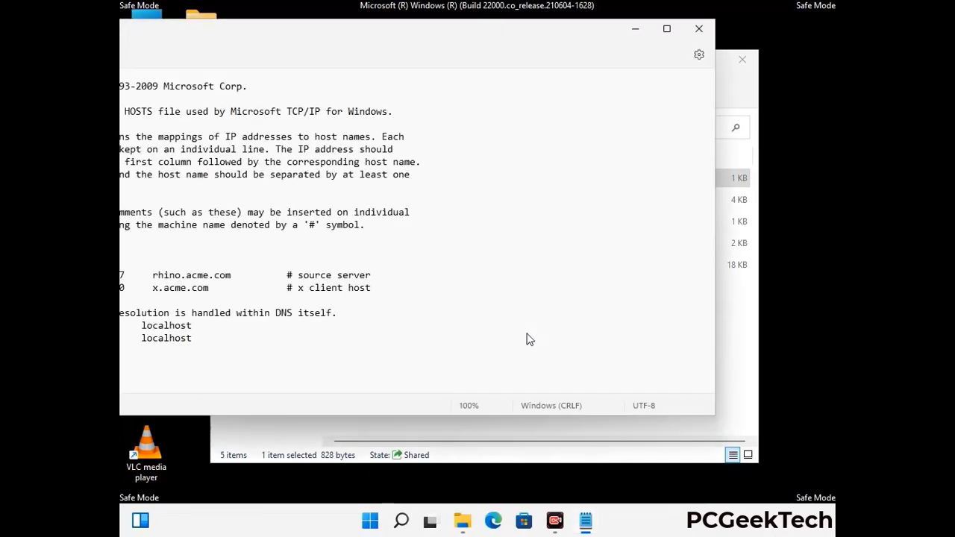
drag(359, 35, 500, 43)
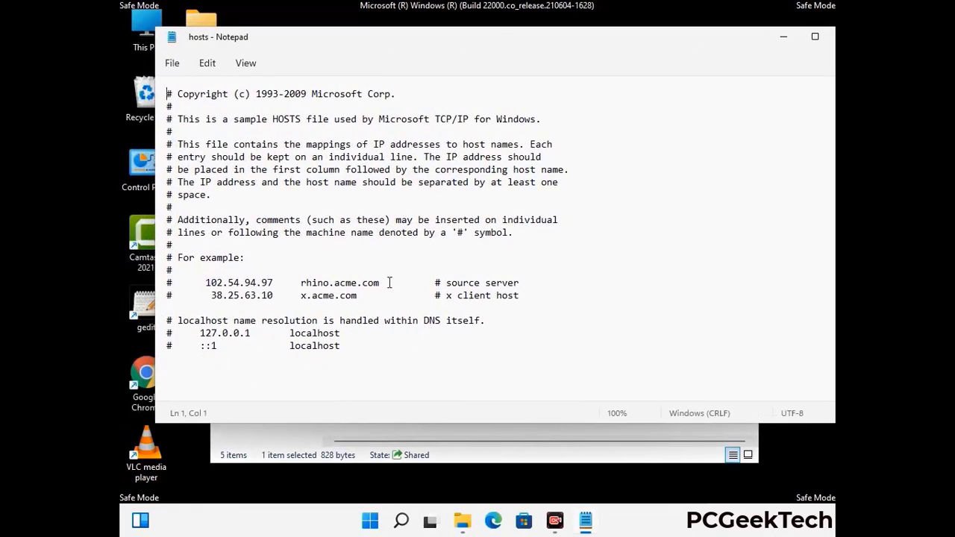
Step: Add two blank lines after the last localhost line, save hosts, and close Notepad
click(358, 350)
key(Return)
key(Return)
scroll(200, 208, down, 1)
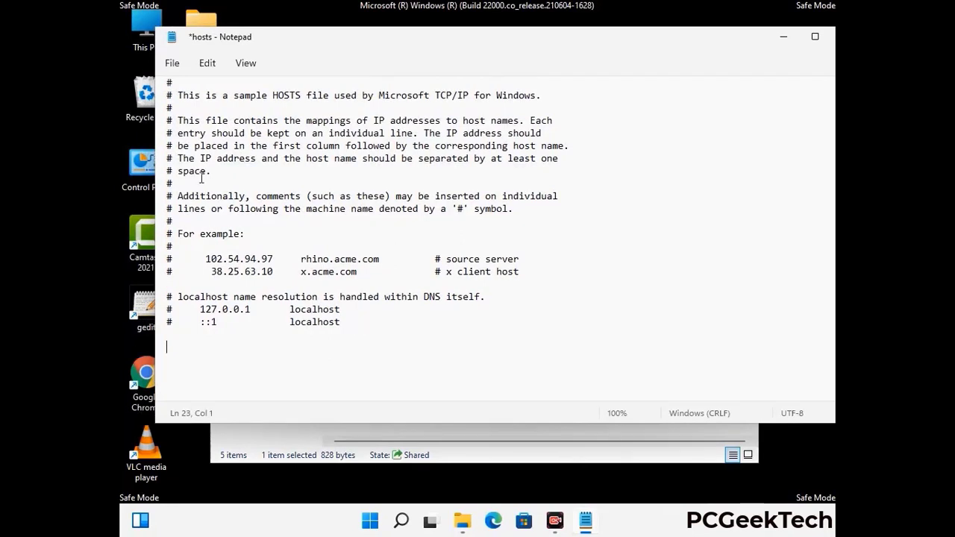
click(173, 64)
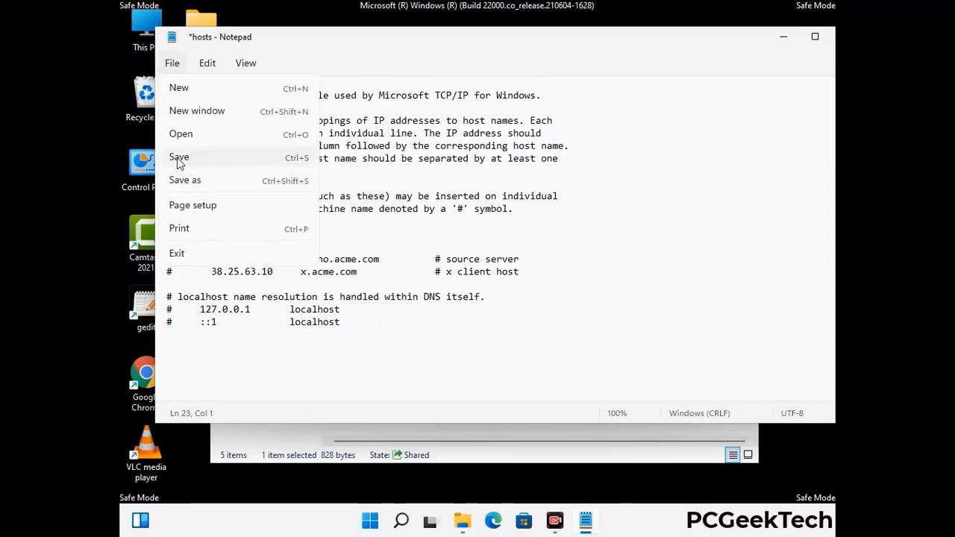
click(179, 157)
drag(720, 30, 594, 30)
click(736, 37)
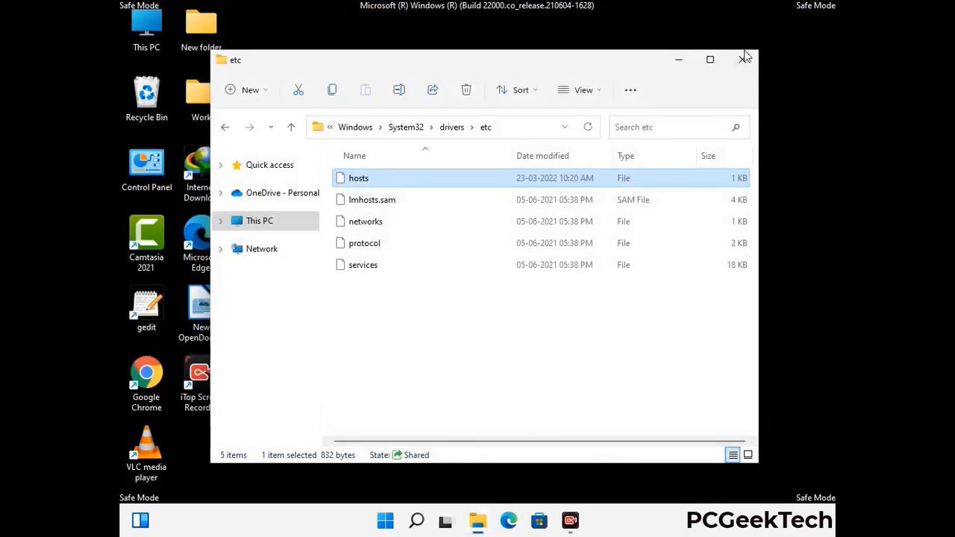
Step: Close the etc window and run %appdata% to open the AppData\Roaming folder
click(745, 59)
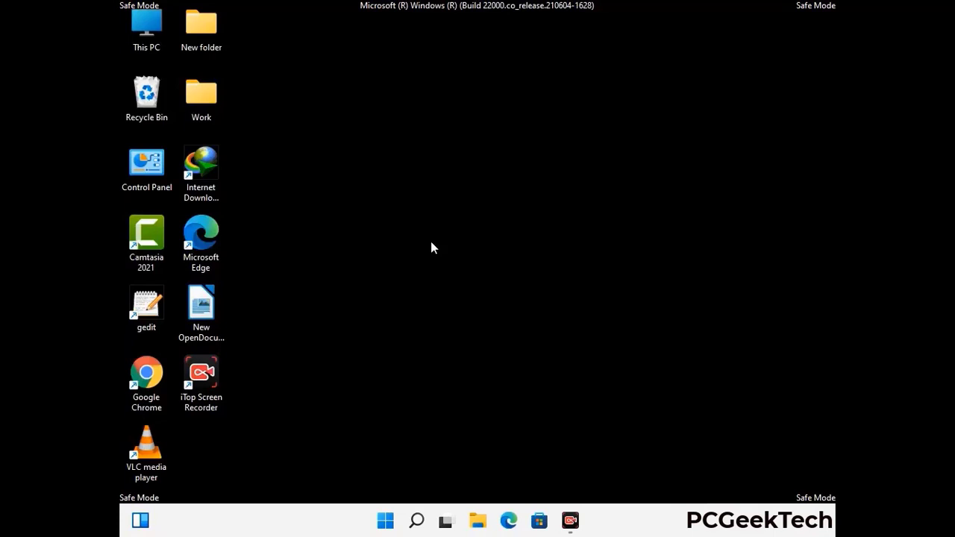
key(super+r)
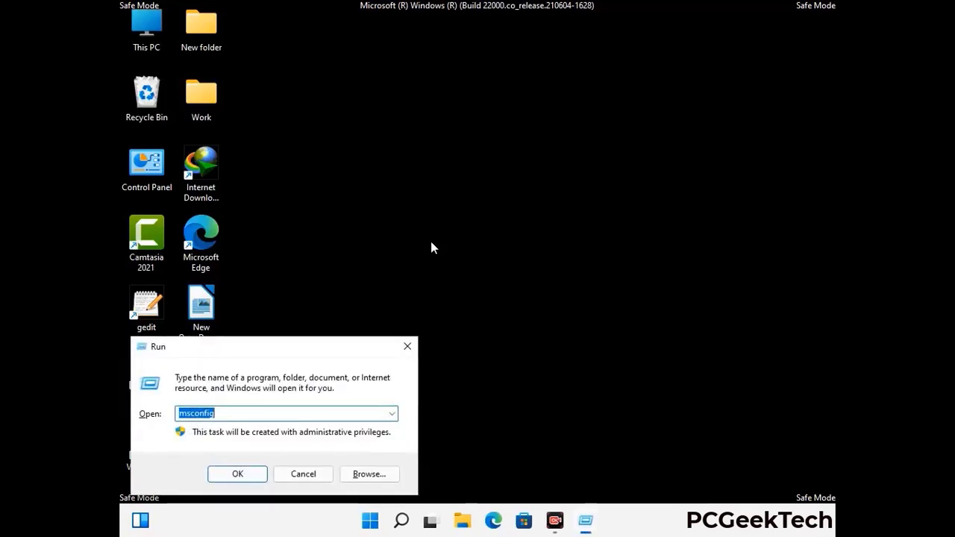
drag(273, 345, 443, 148)
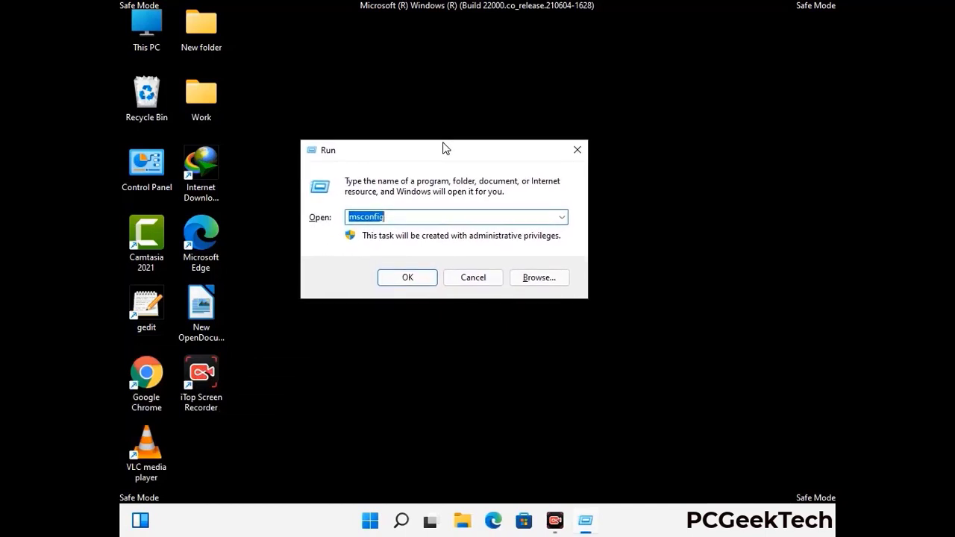
text(%)
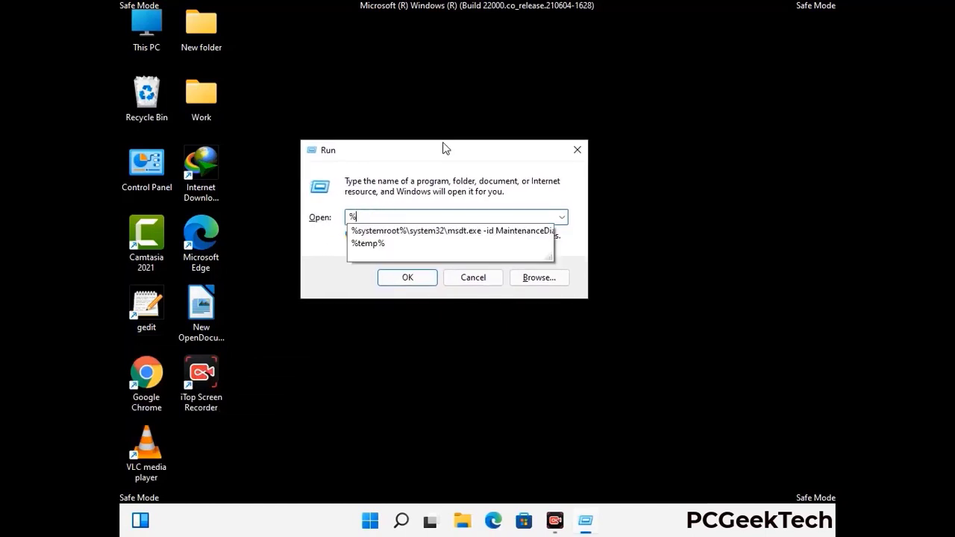
text(a)
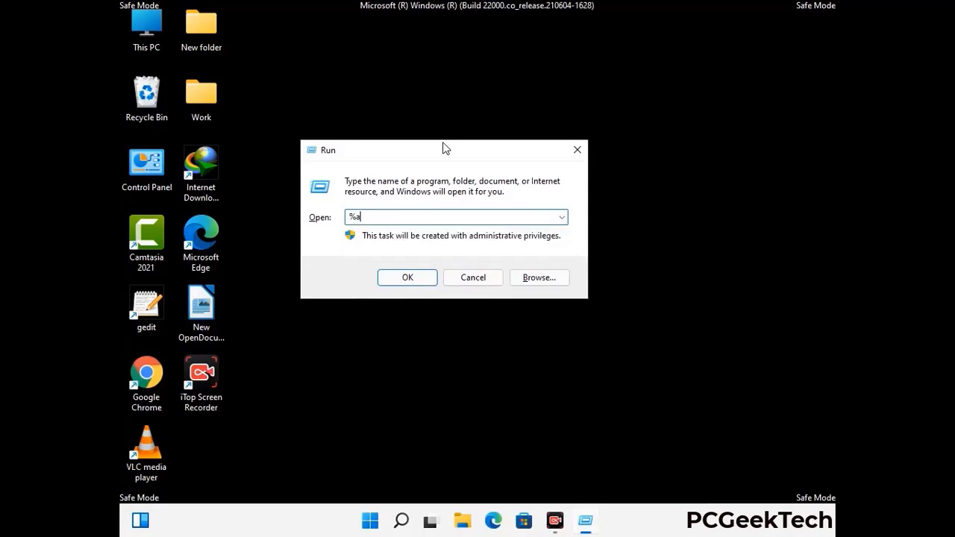
text(ppdata%)
key(Return)
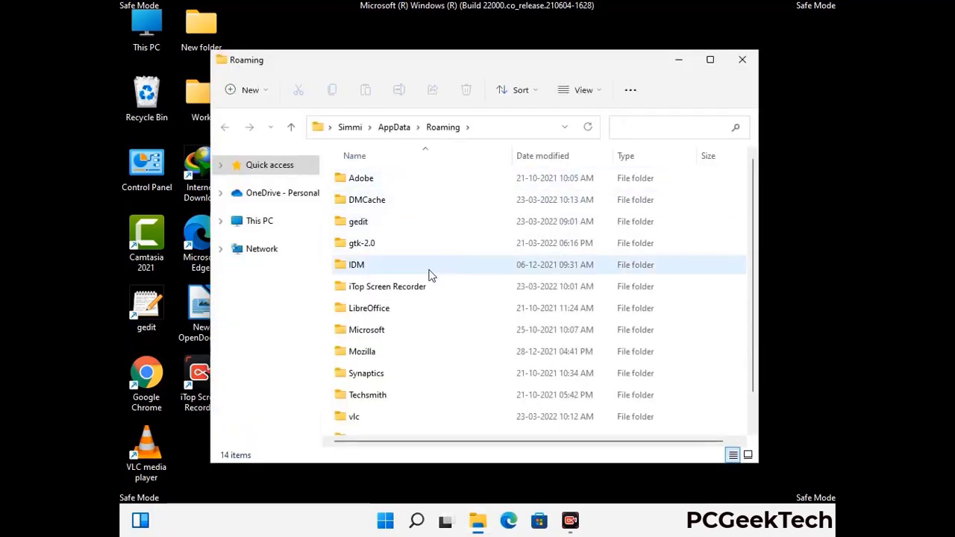
Step: Delete the Zoom folder from AppData\Roaming, leaving 13 items, and close the window
scroll(447, 266, down, 1)
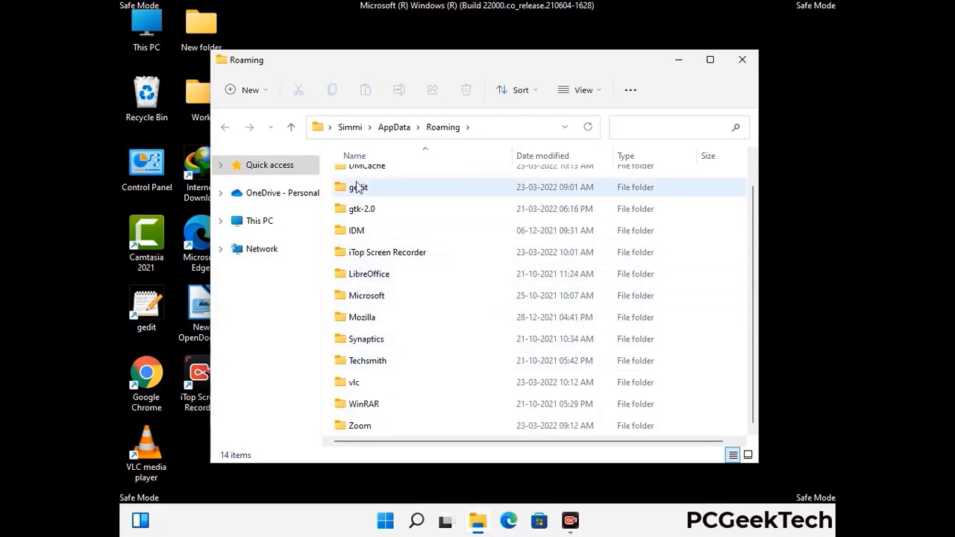
scroll(399, 265, up, 1)
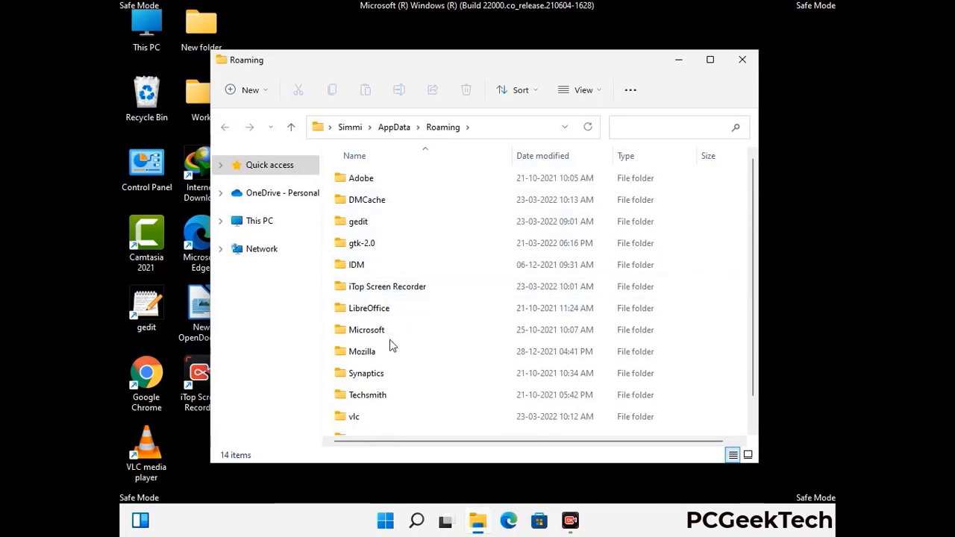
scroll(391, 351, down, 1)
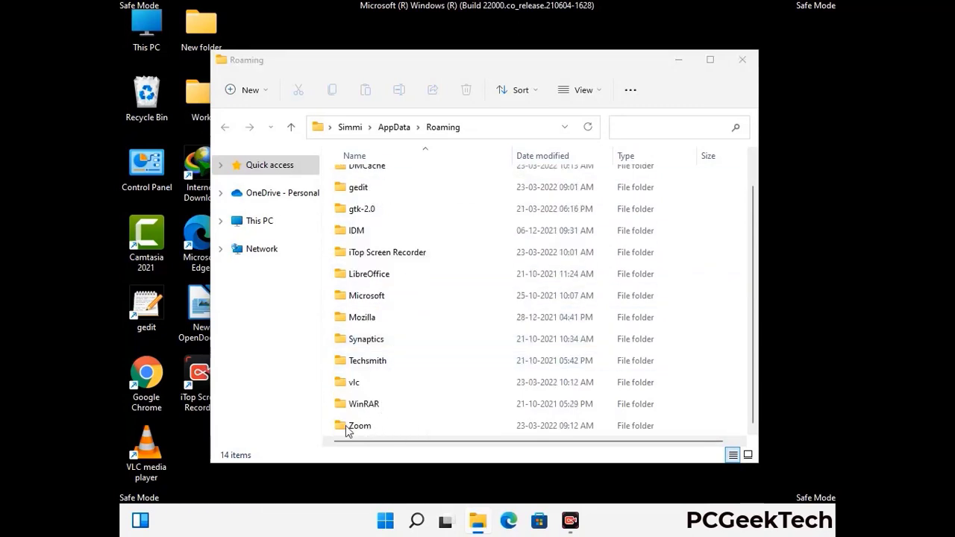
click(535, 421)
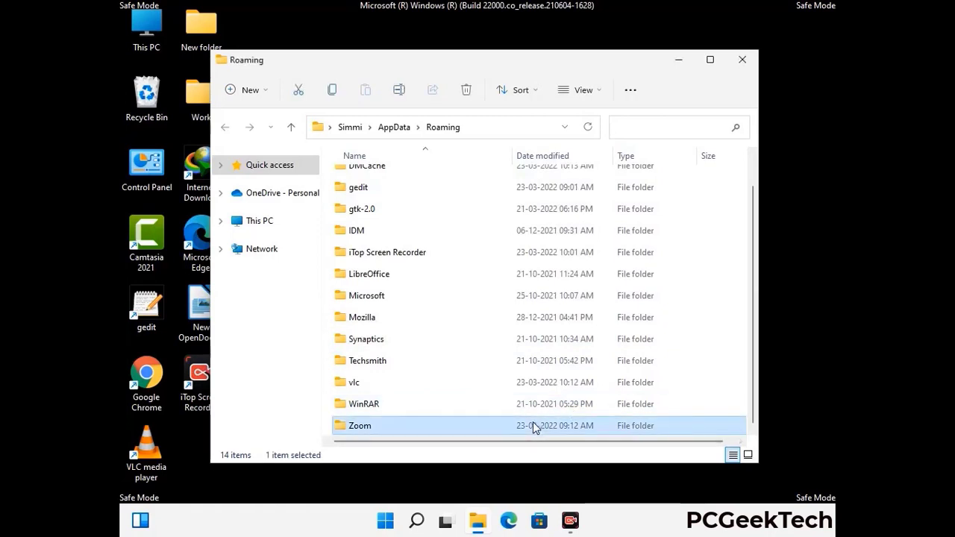
click(472, 97)
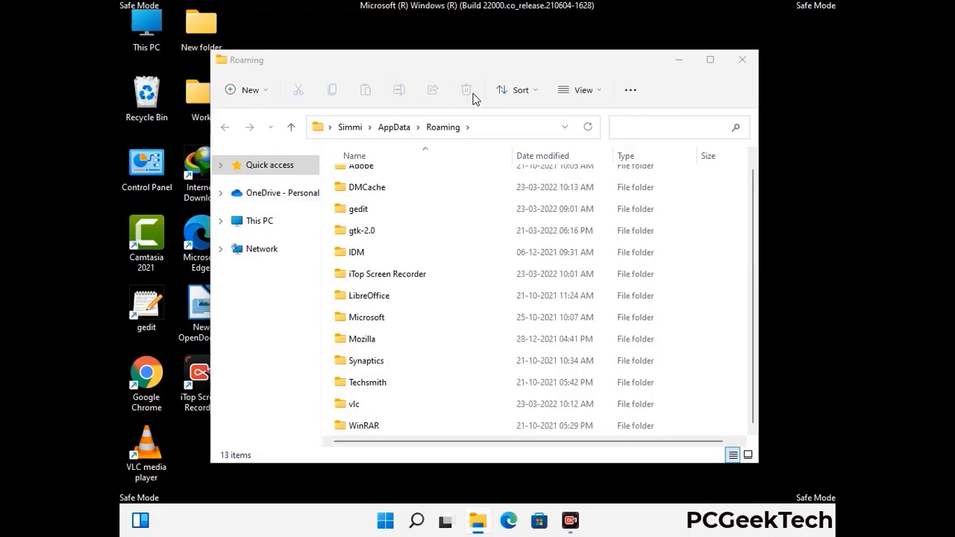
click(741, 64)
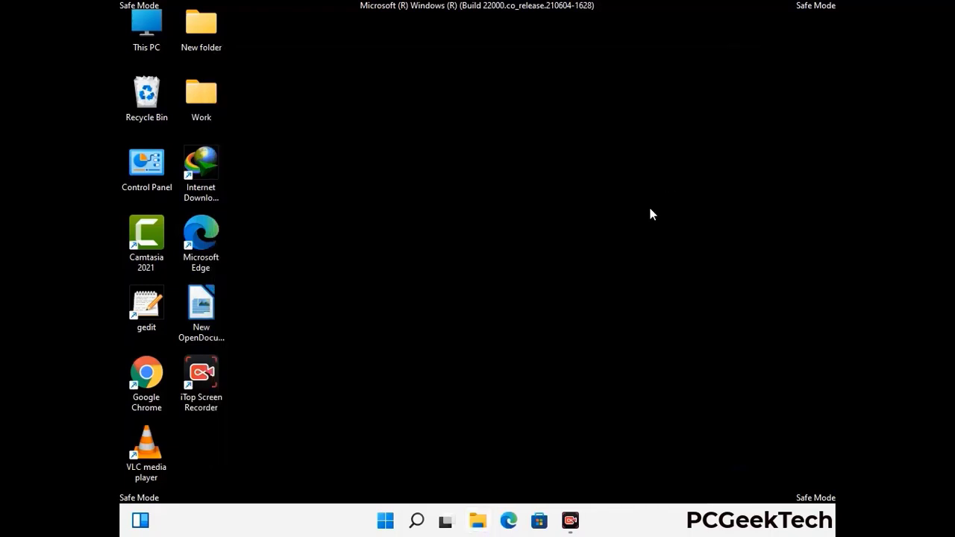
Step: Run %LocalAppData%, delete the Mozilla folder there, and close File Explorer
key(super+r)
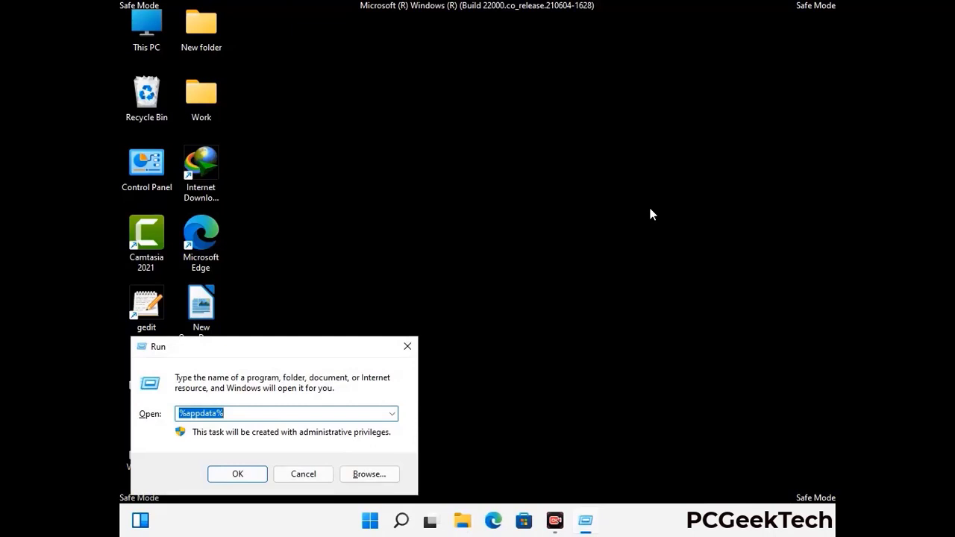
drag(298, 354, 501, 190)
text(%Loca)
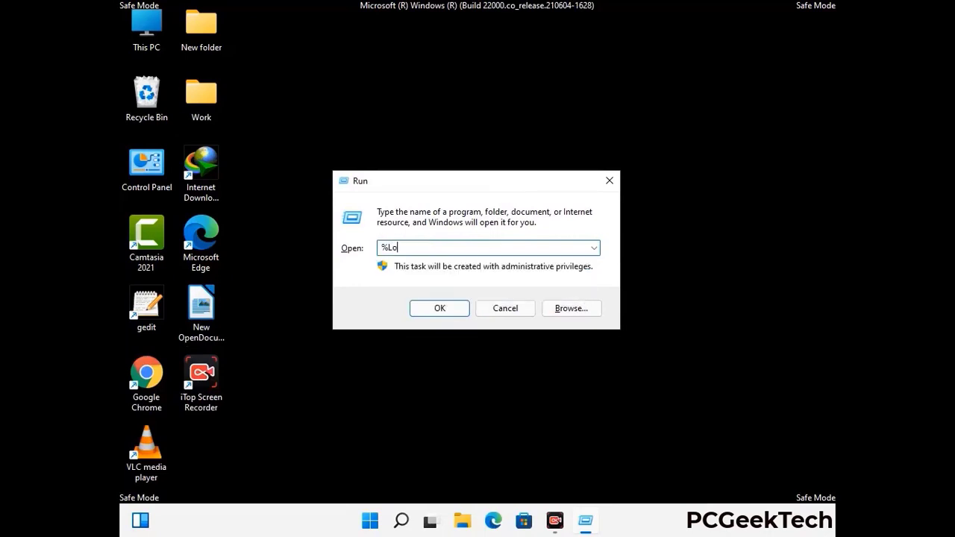
text(lAppData%)
key(Return)
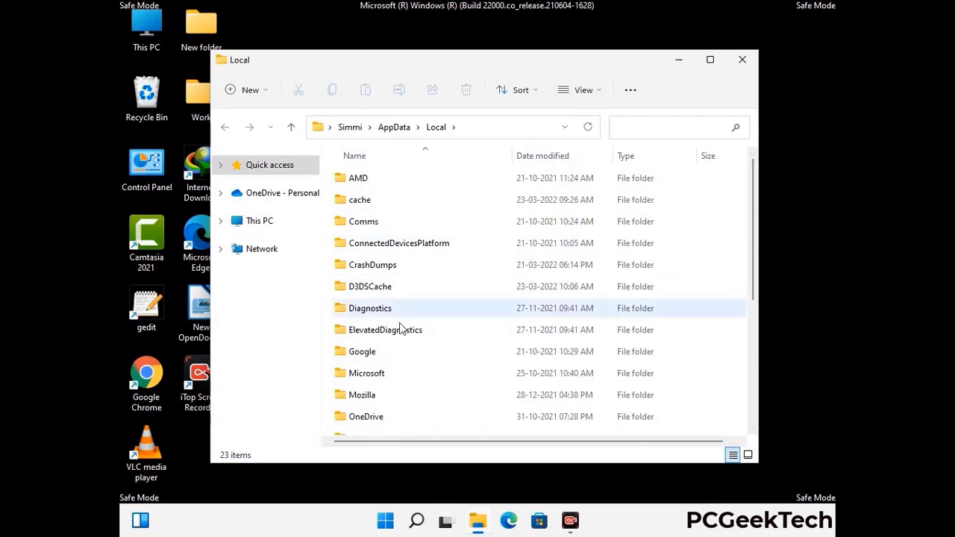
scroll(401, 329, down, 1)
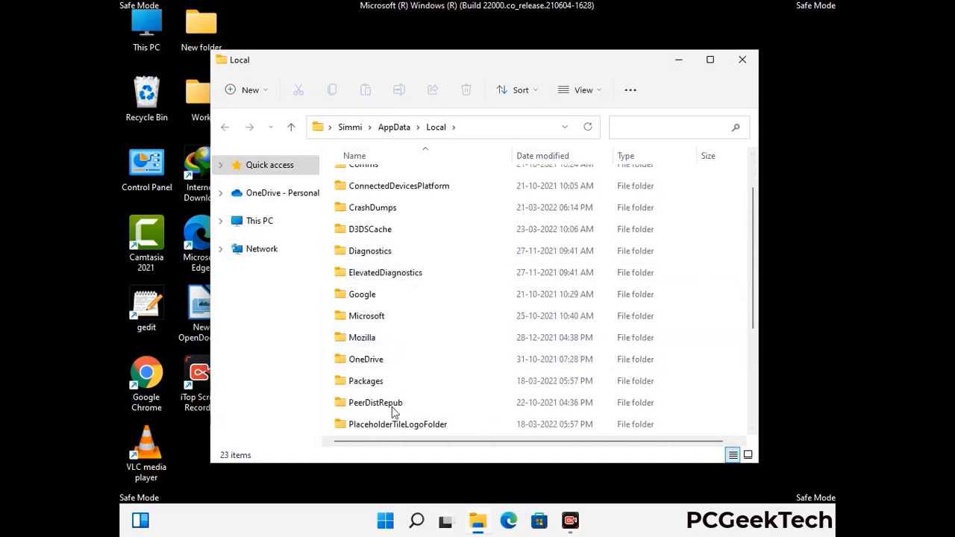
click(374, 341)
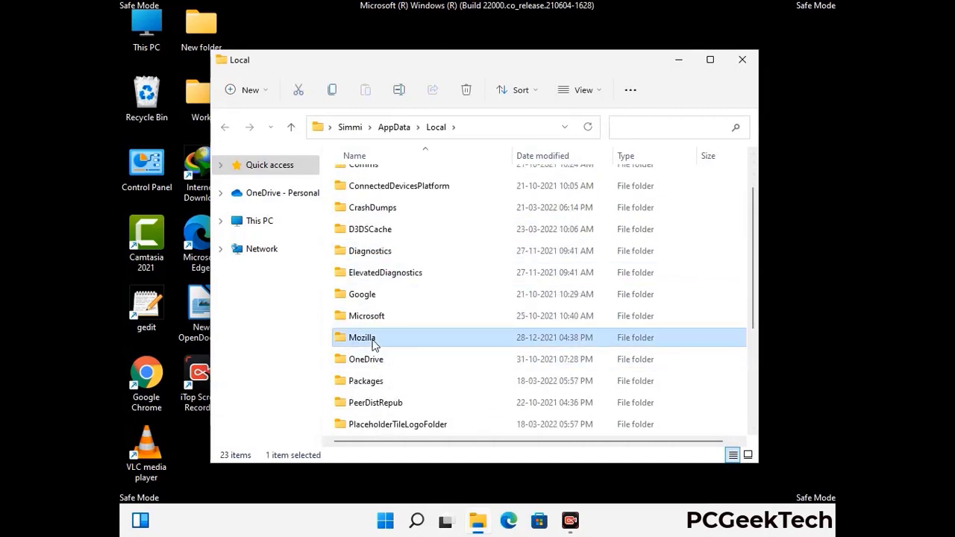
click(466, 91)
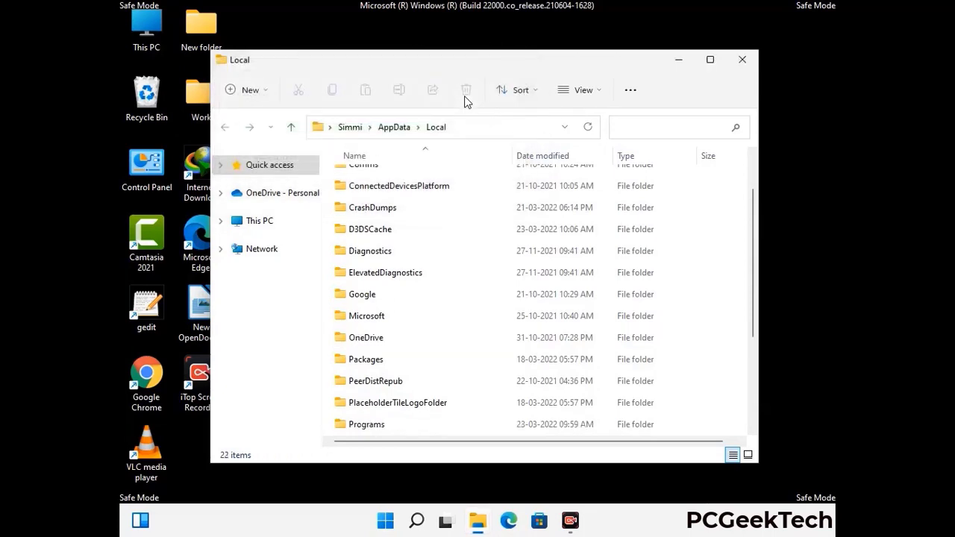
click(743, 64)
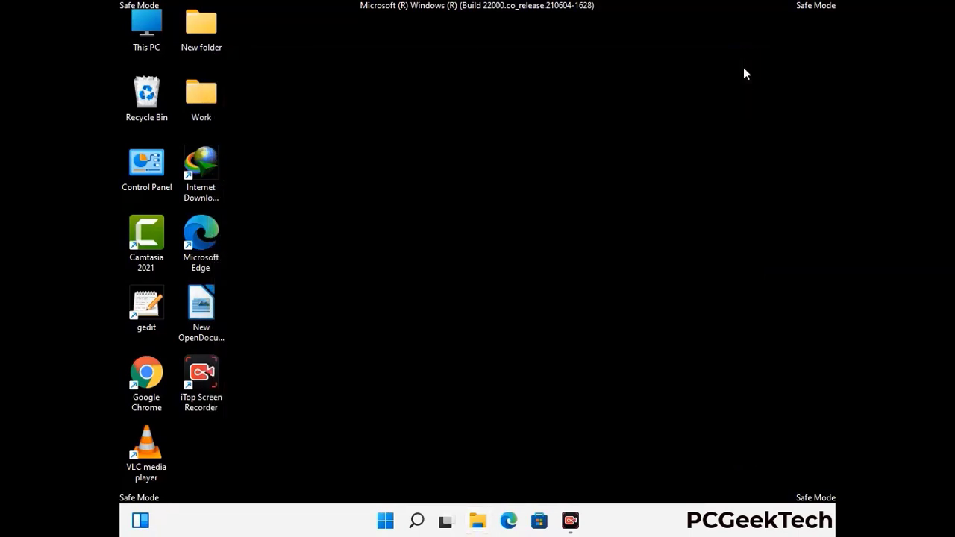
Step: Open C:\ProgramData by running %ProgramData% from the Run box
key(super+r)
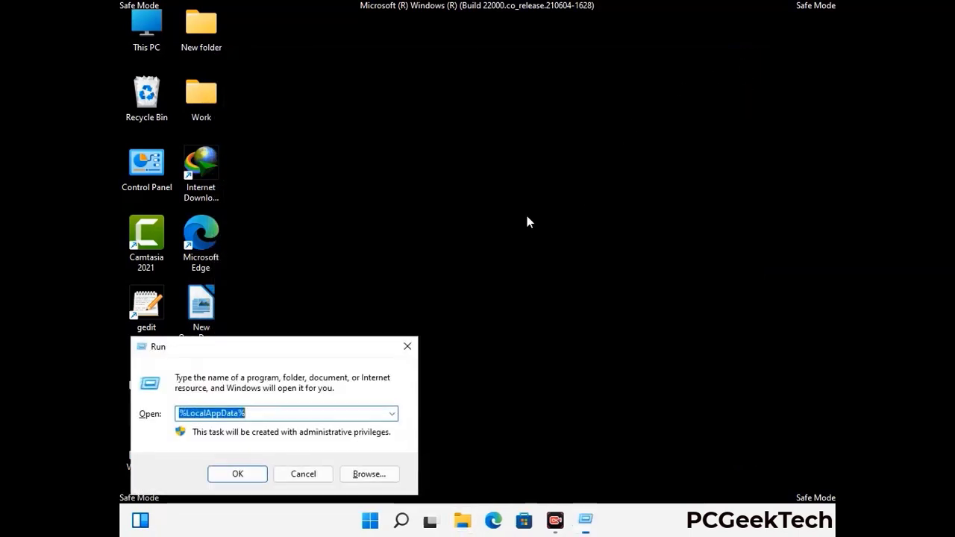
drag(263, 347, 438, 196)
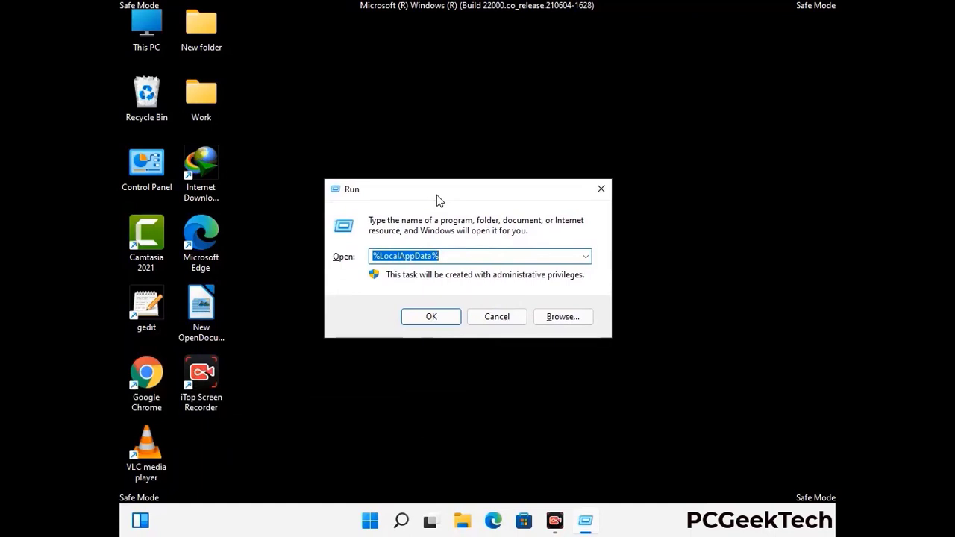
text(%)
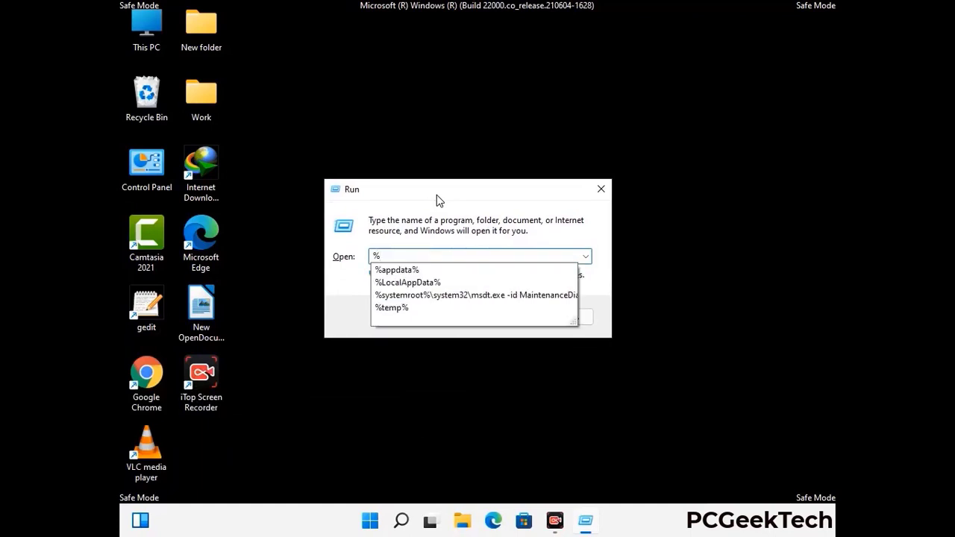
text(ProgramData%)
key(Return)
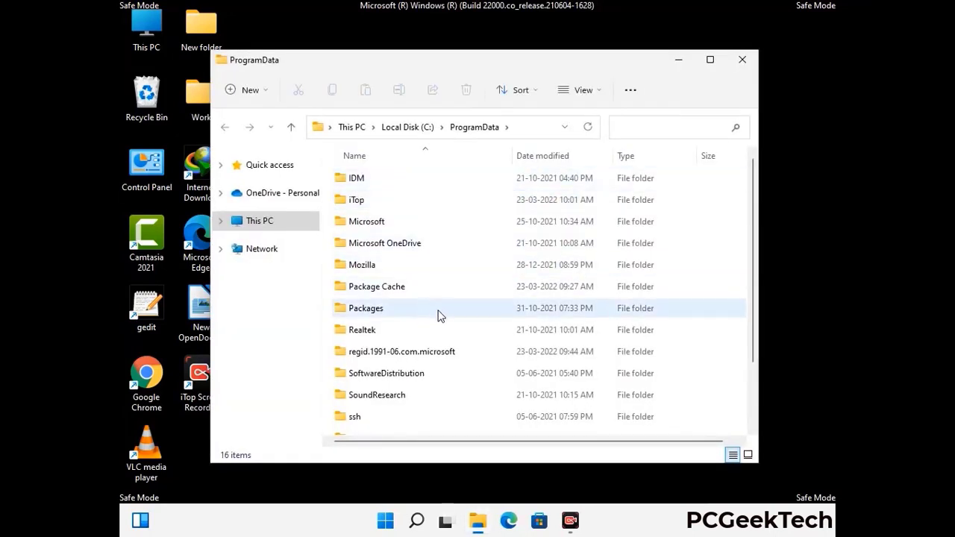
Step: Delete the Mozilla folder from ProgramData, leaving 15 items, and close the window
scroll(438, 315, down, 2)
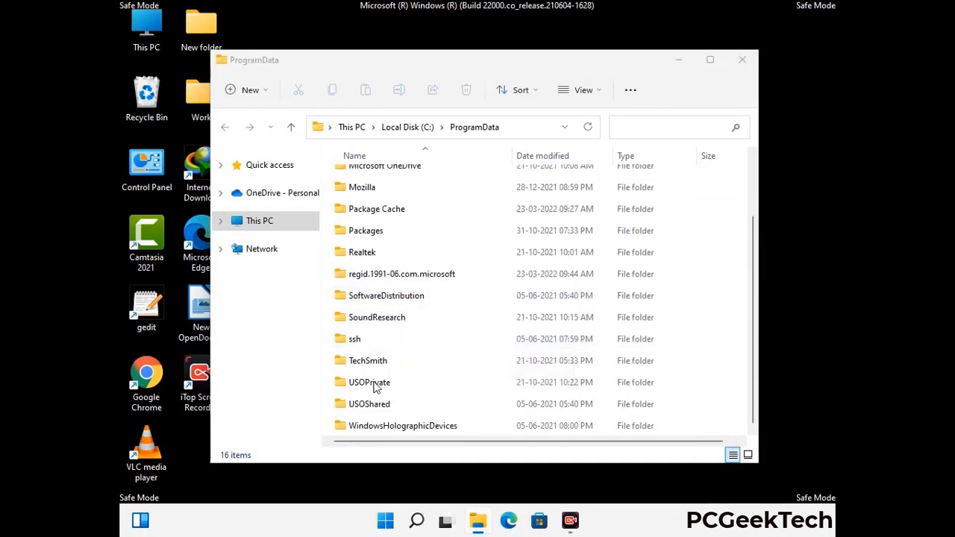
click(373, 187)
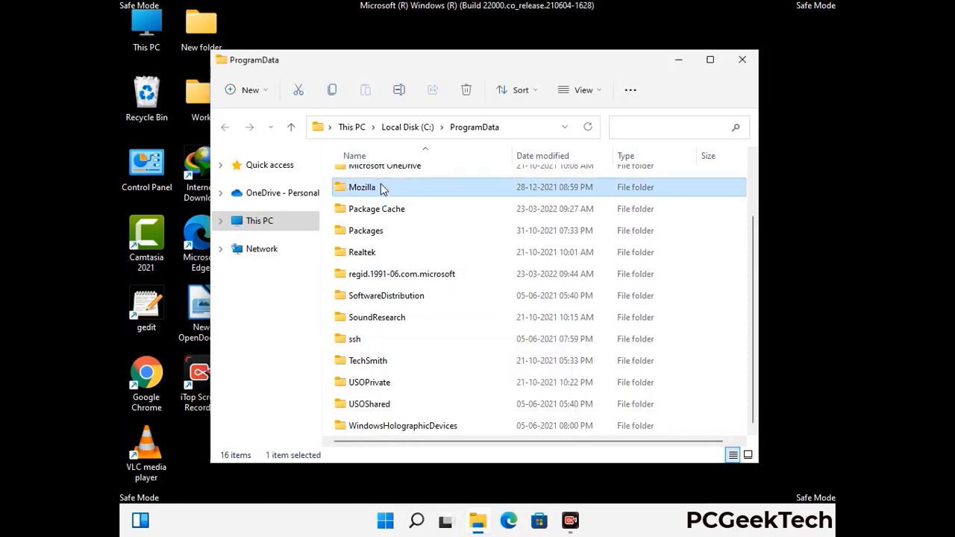
click(468, 91)
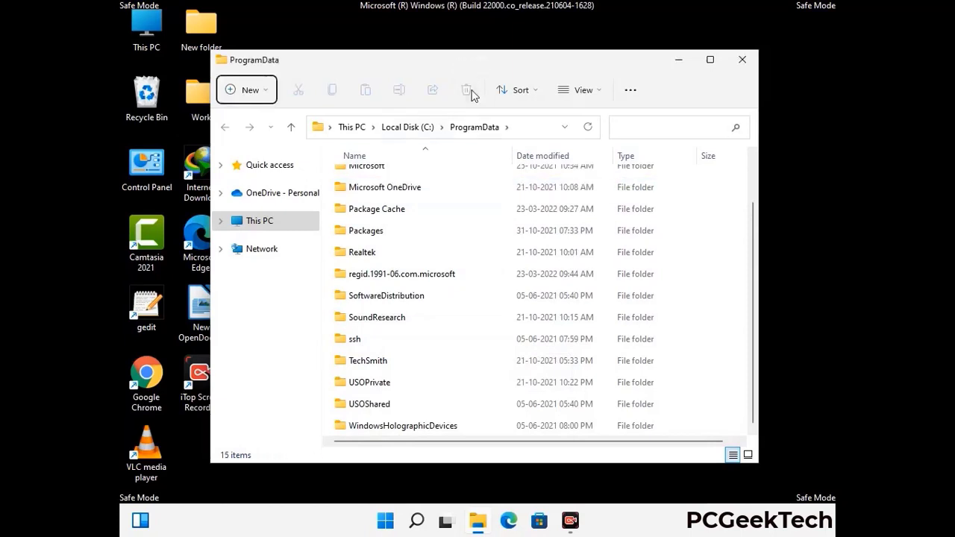
scroll(555, 214, up, 1)
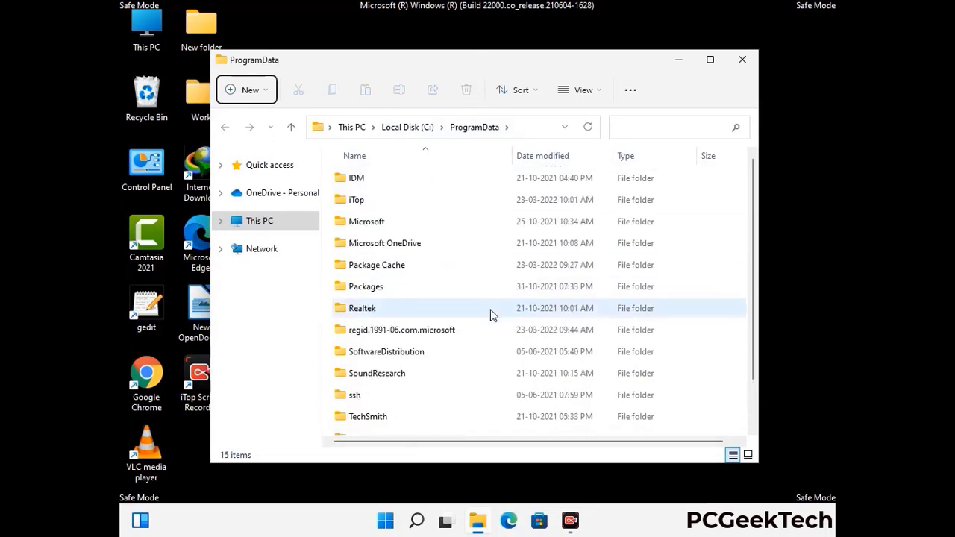
click(745, 60)
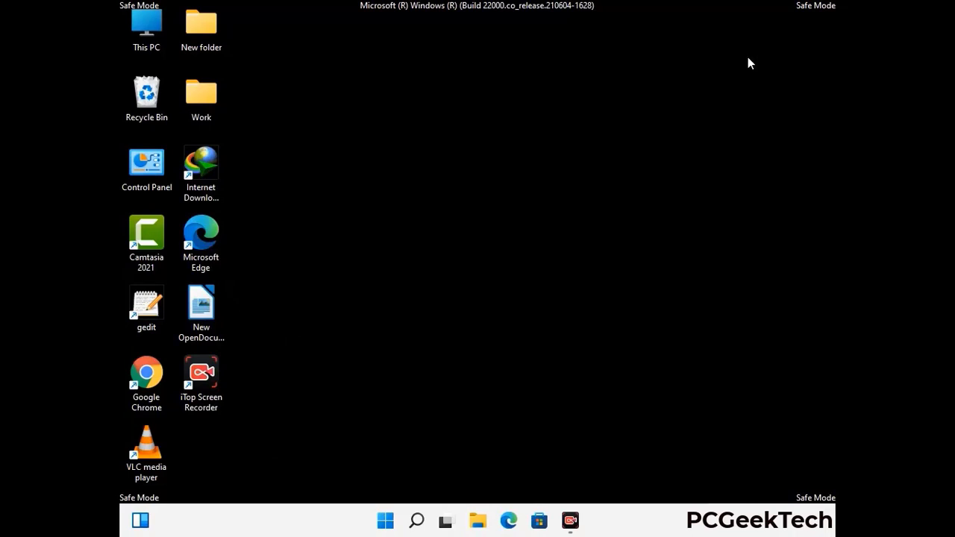
key(super+r)
drag(311, 346, 499, 193)
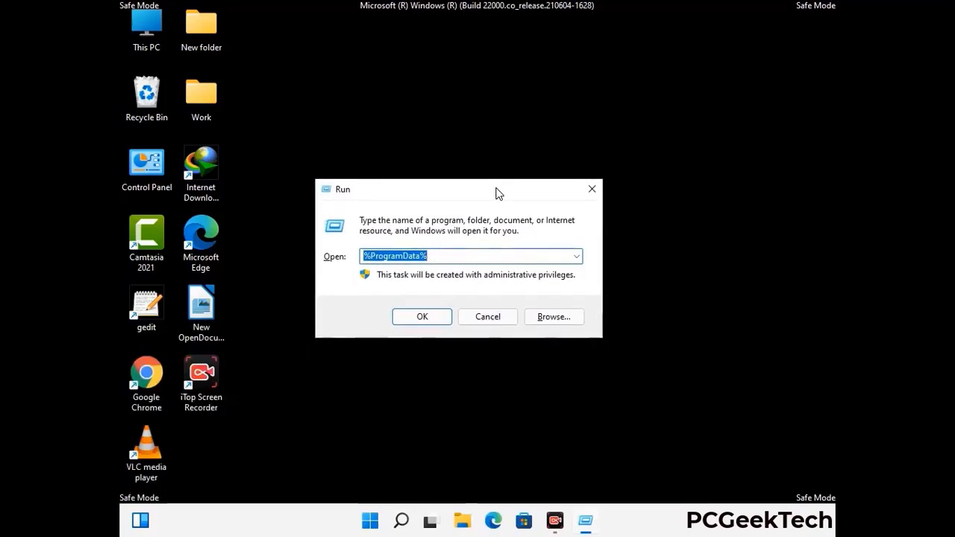
text(%WinDir%)
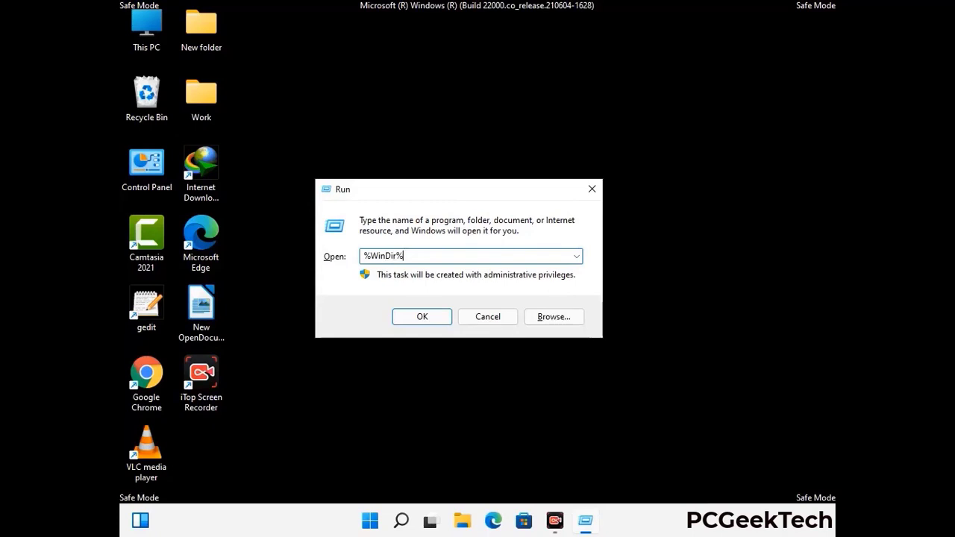
key(Return)
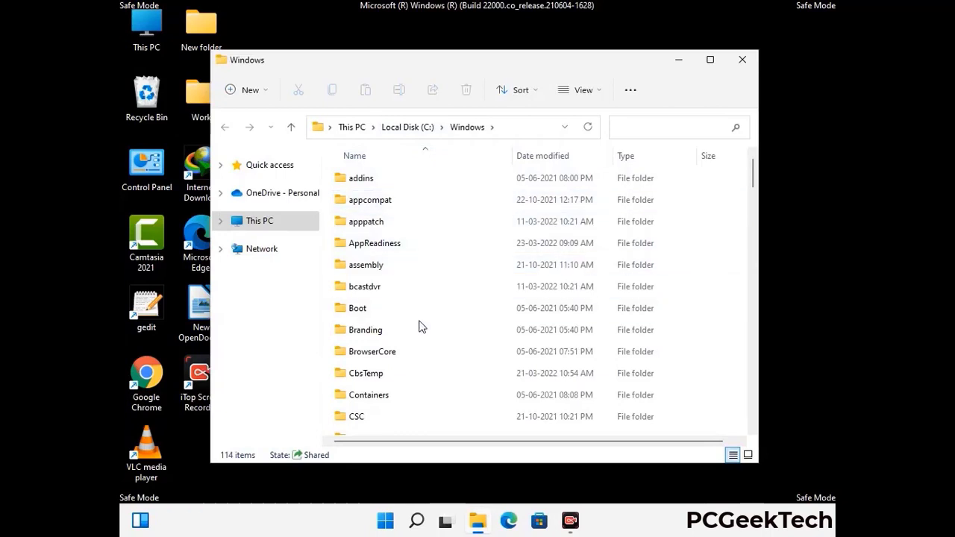
scroll(420, 330, down, 2)
scroll(420, 334, down, 1)
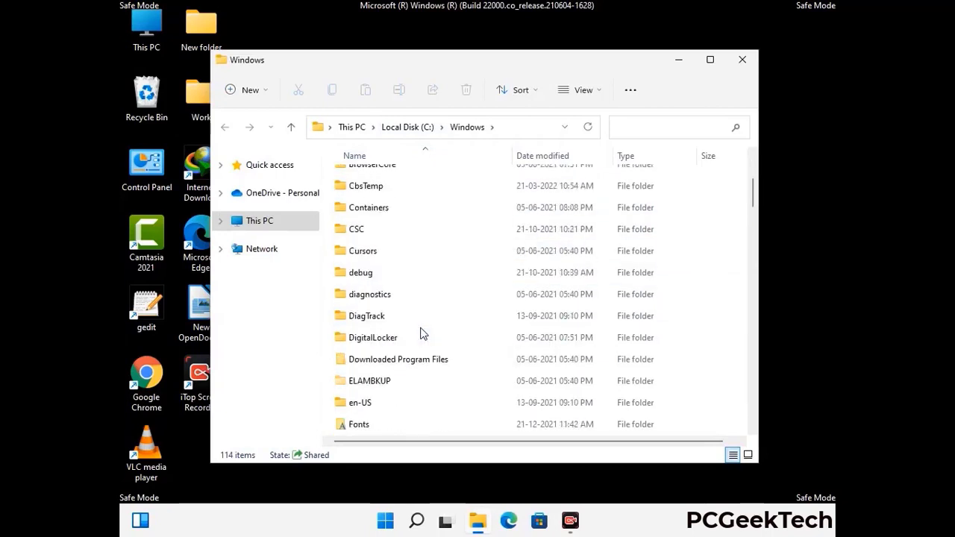
scroll(421, 333, down, 5)
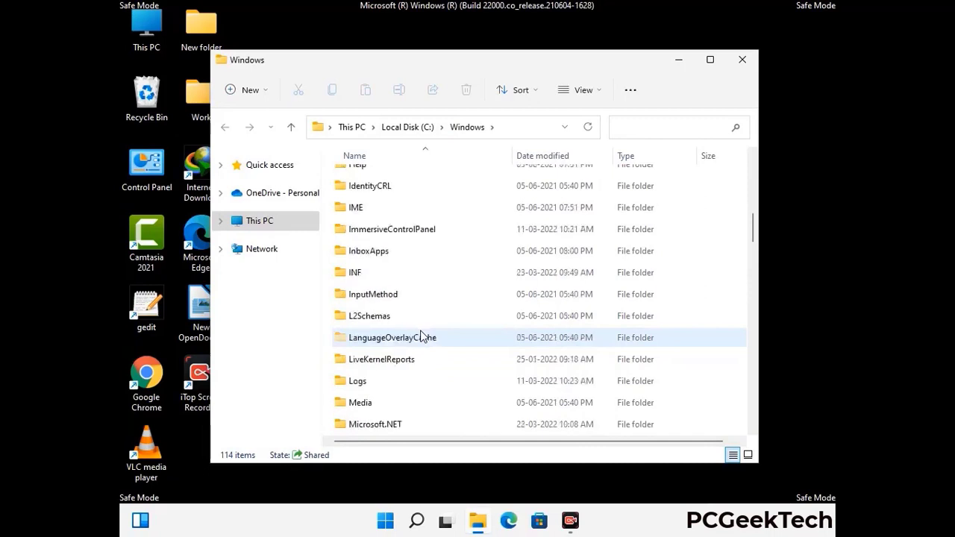
scroll(420, 338, down, 1)
scroll(420, 337, down, 6)
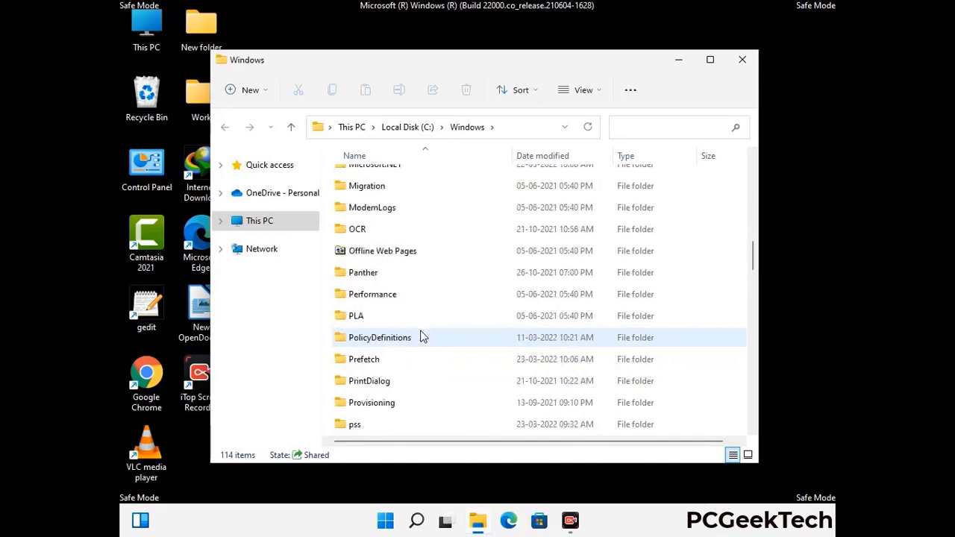
scroll(420, 338, down, 7)
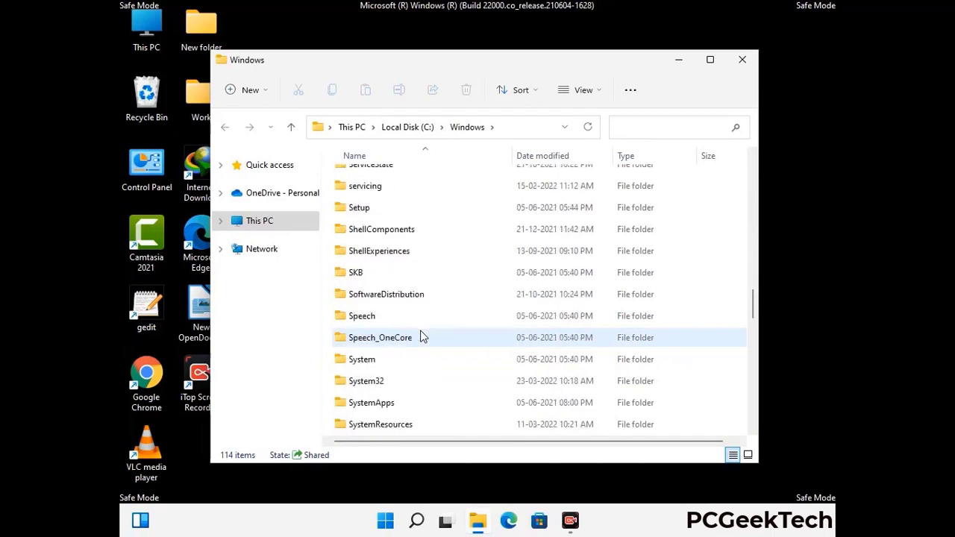
scroll(420, 337, down, 8)
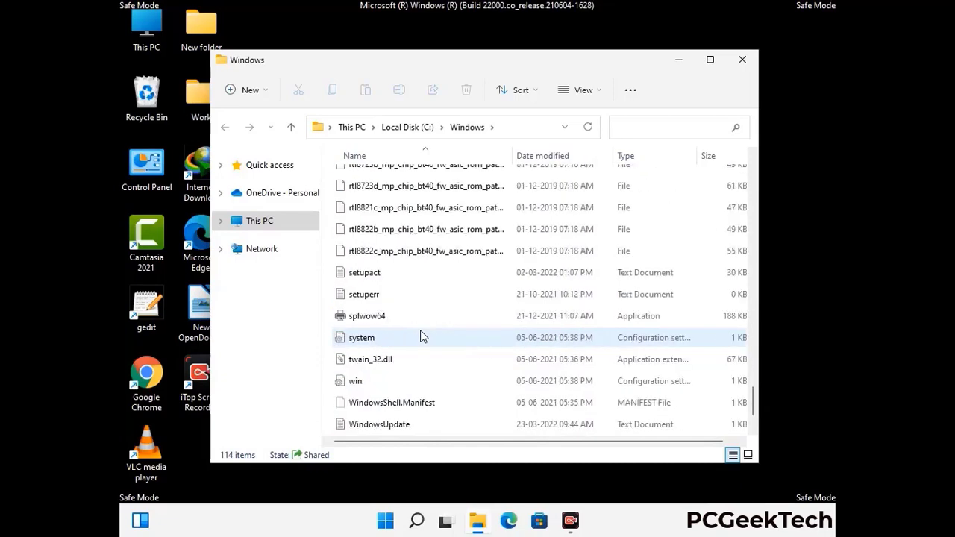
scroll(420, 337, down, 1)
scroll(420, 337, up, 16)
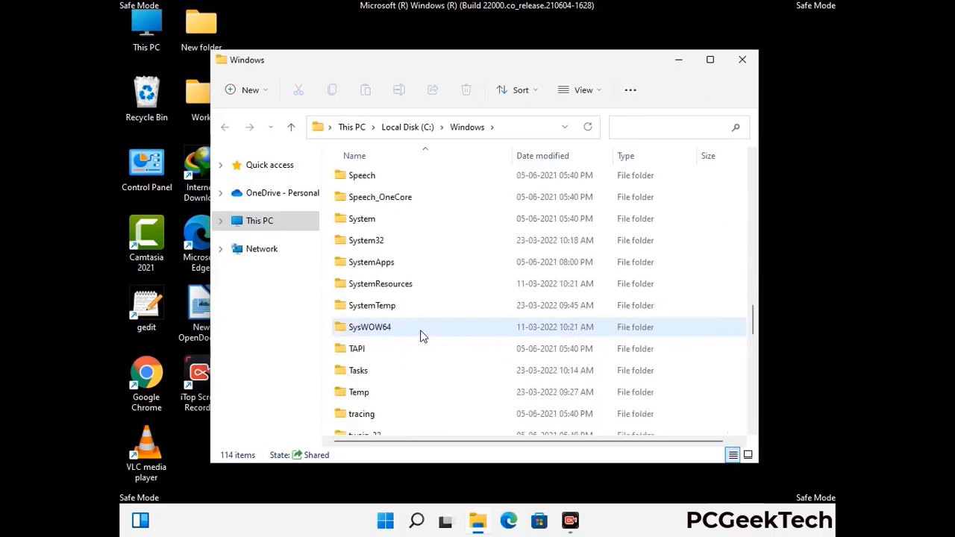
scroll(421, 338, up, 3)
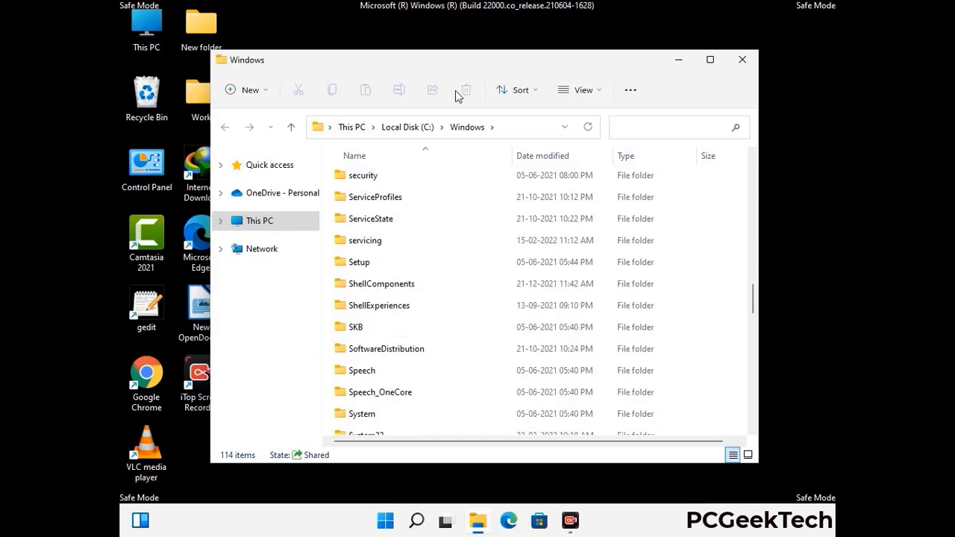
click(747, 60)
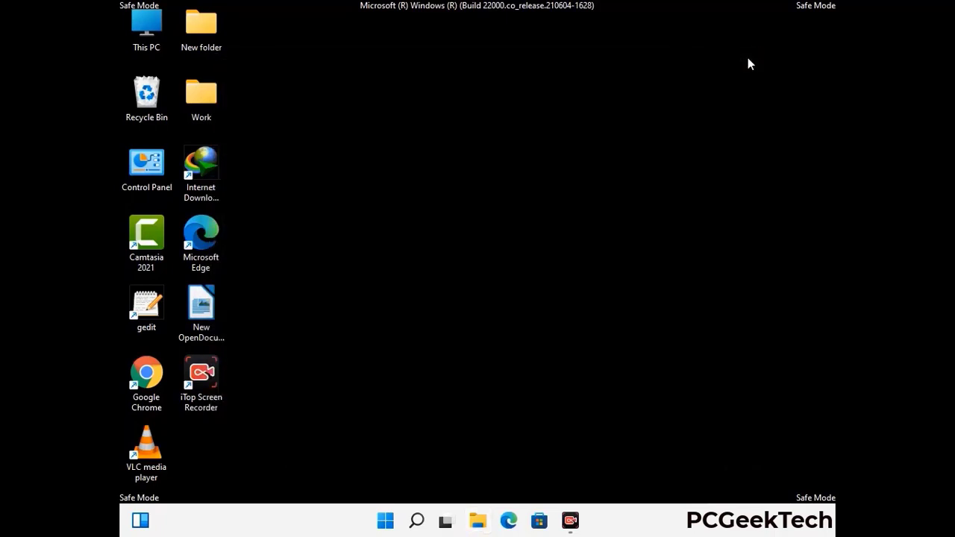
Step: Run %temp%, select all 100 items in the user Temp folder, delete them, and close it
key(super+r)
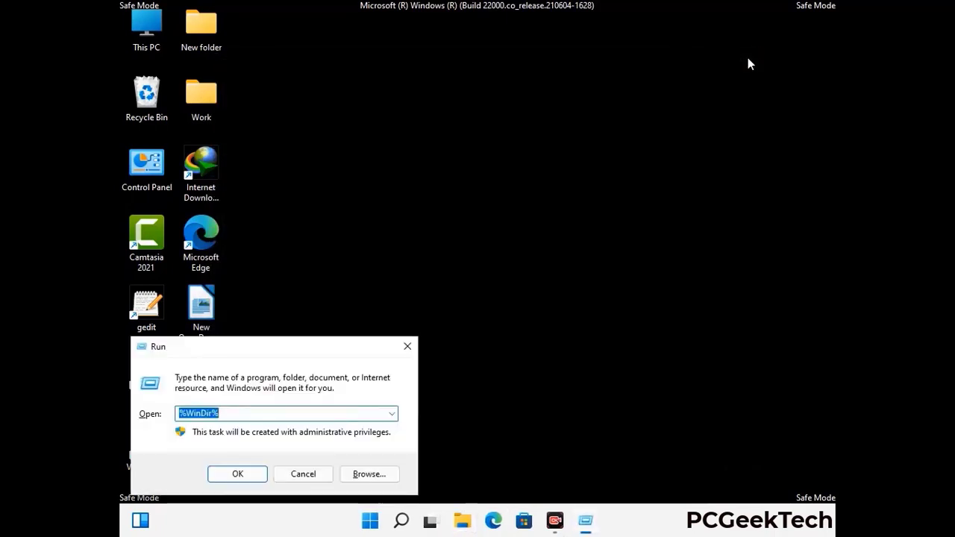
drag(315, 352, 540, 128)
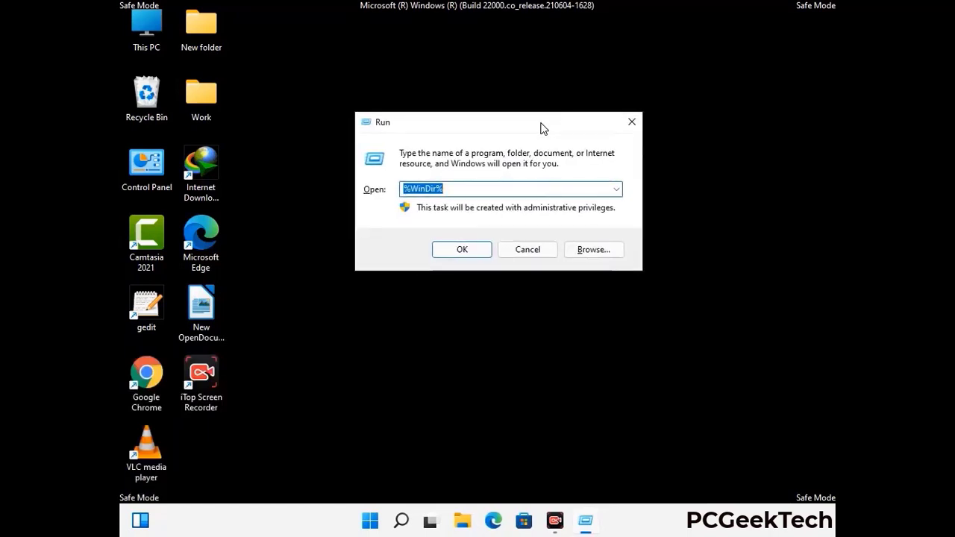
text(%temp%)
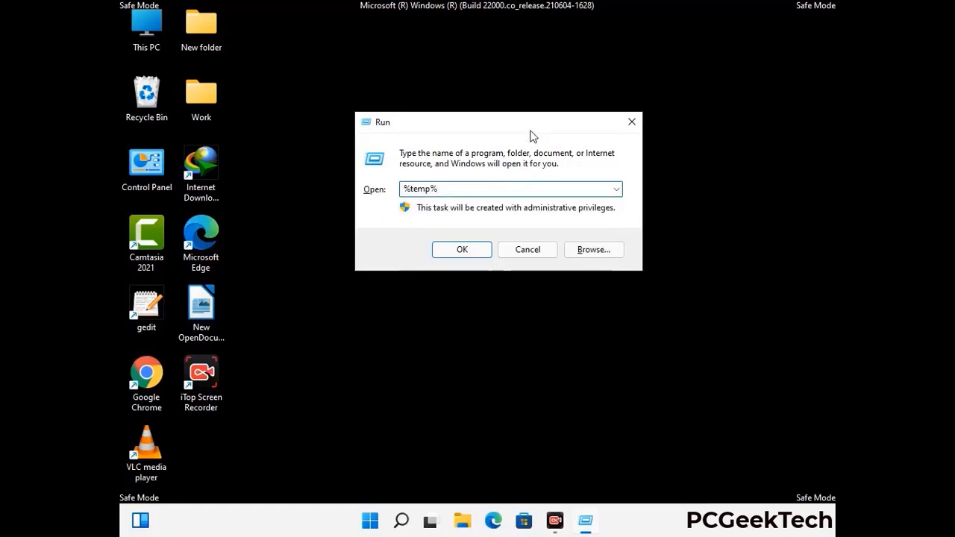
click(475, 246)
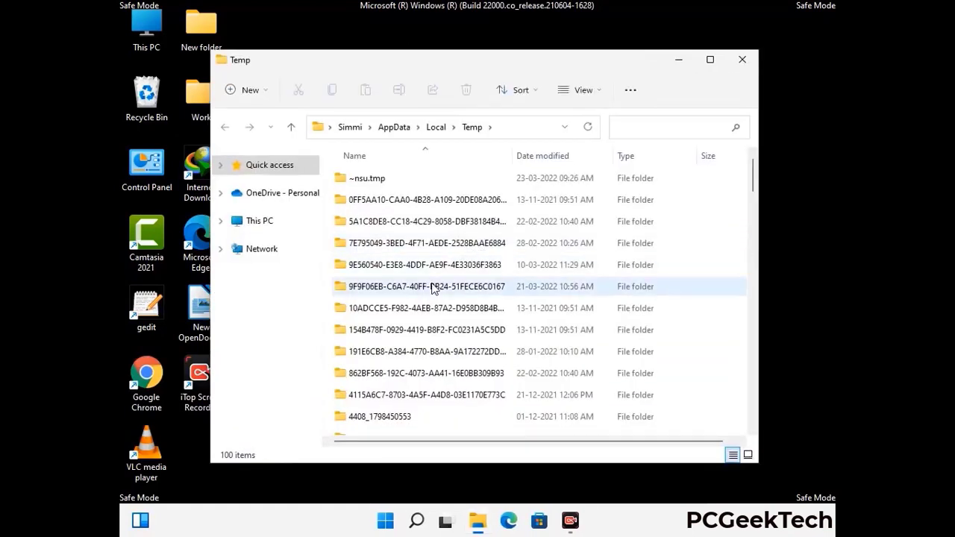
click(432, 286)
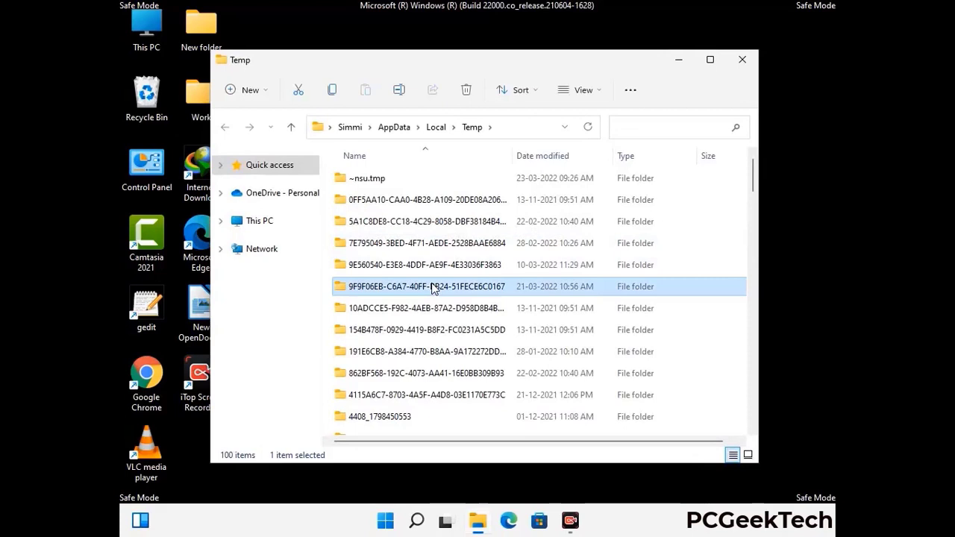
key(ctrl+a)
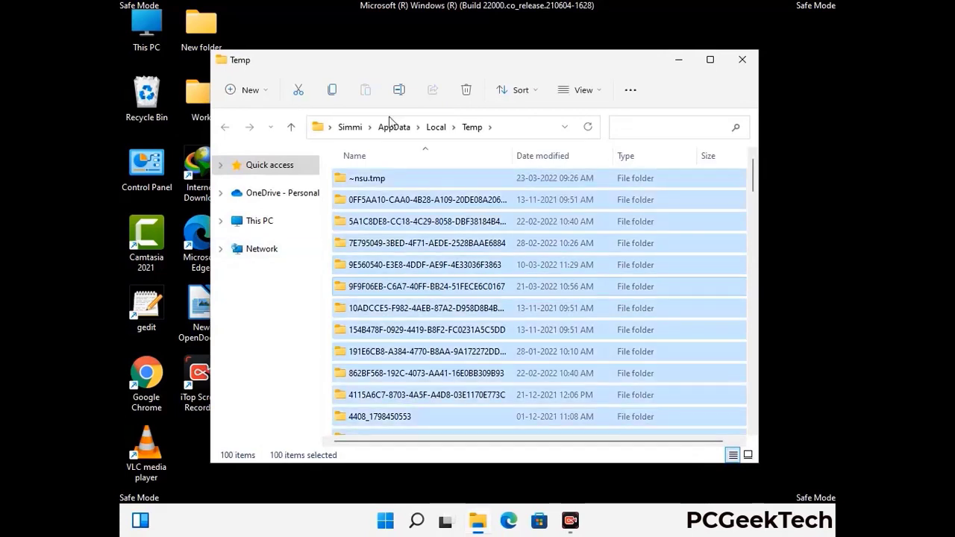
click(467, 91)
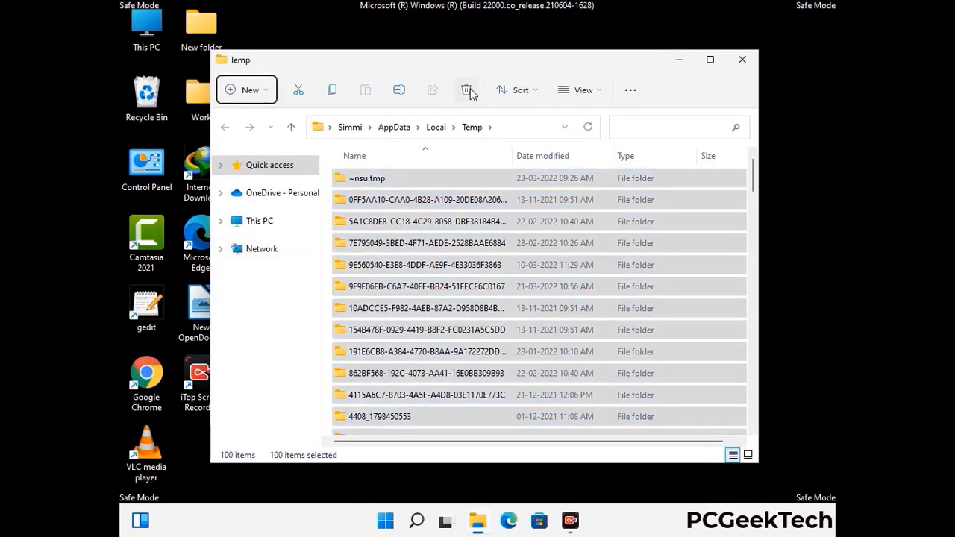
click(743, 60)
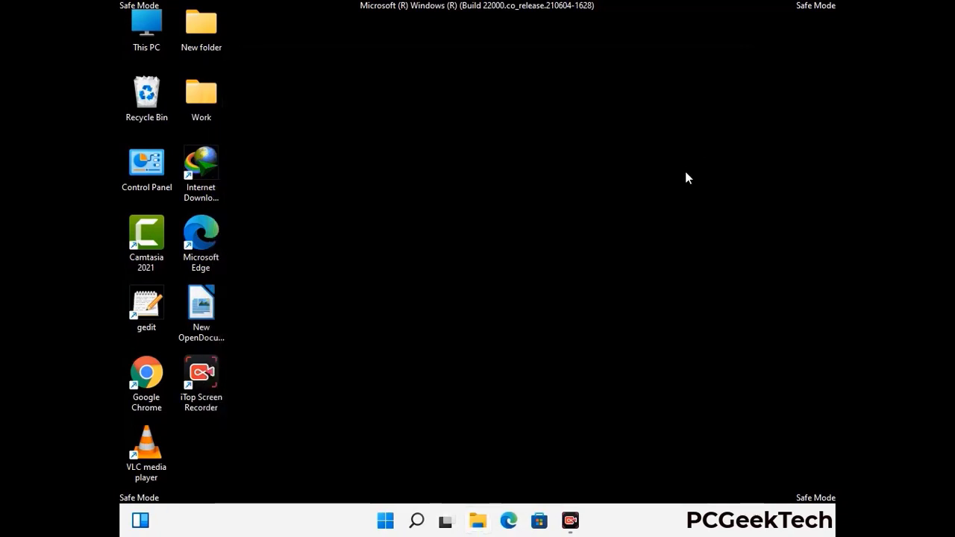
Step: Run temp, delete all six items in C:\Windows\Temp, and close the window
key(super+r)
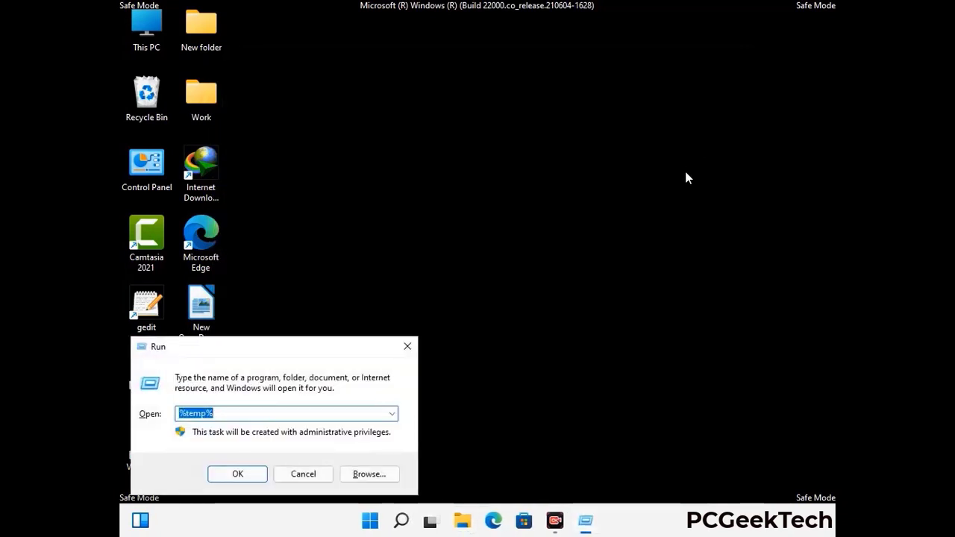
drag(324, 345, 544, 138)
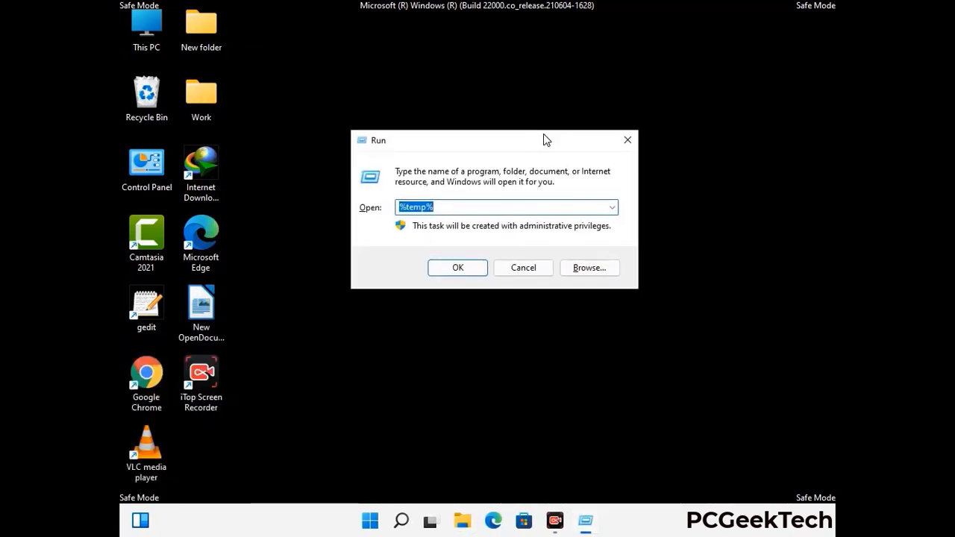
text(temp)
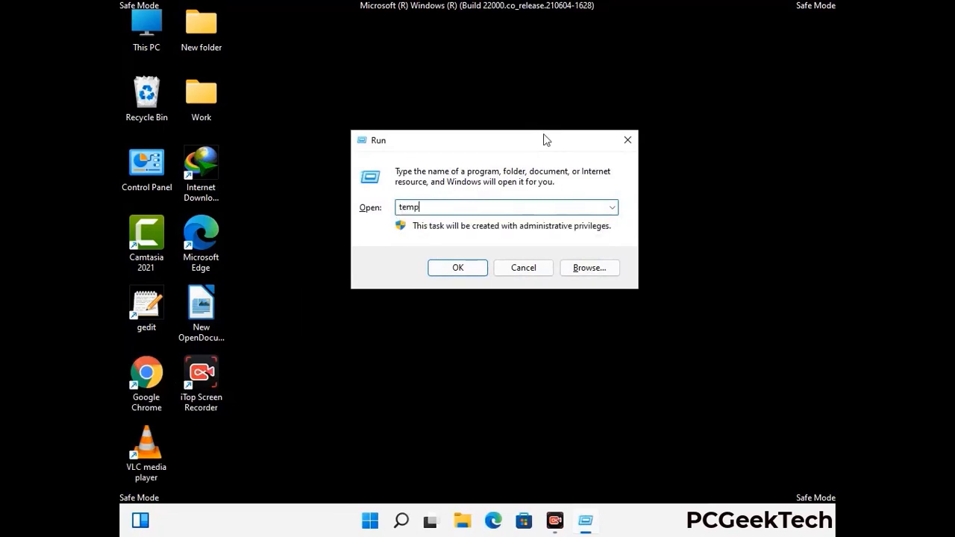
key(Return)
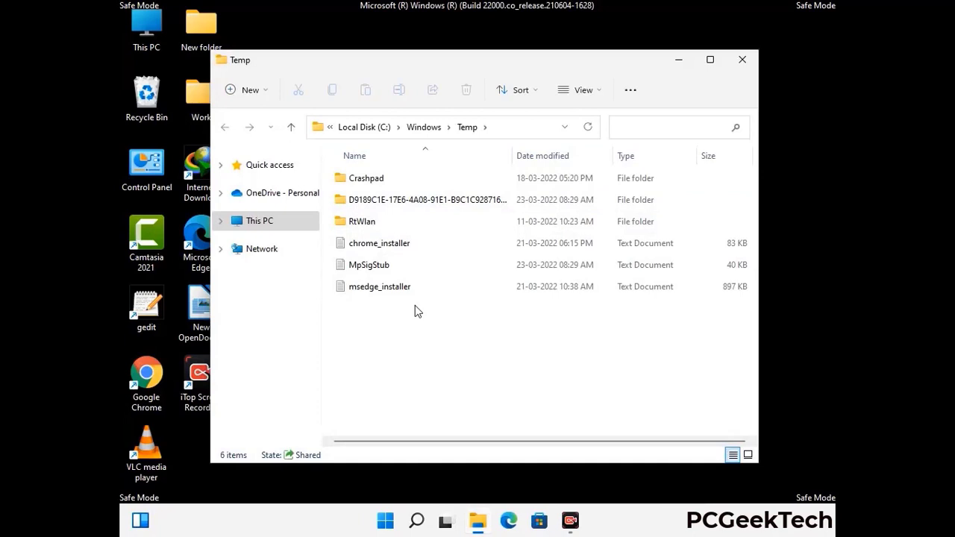
key(ctrl+a)
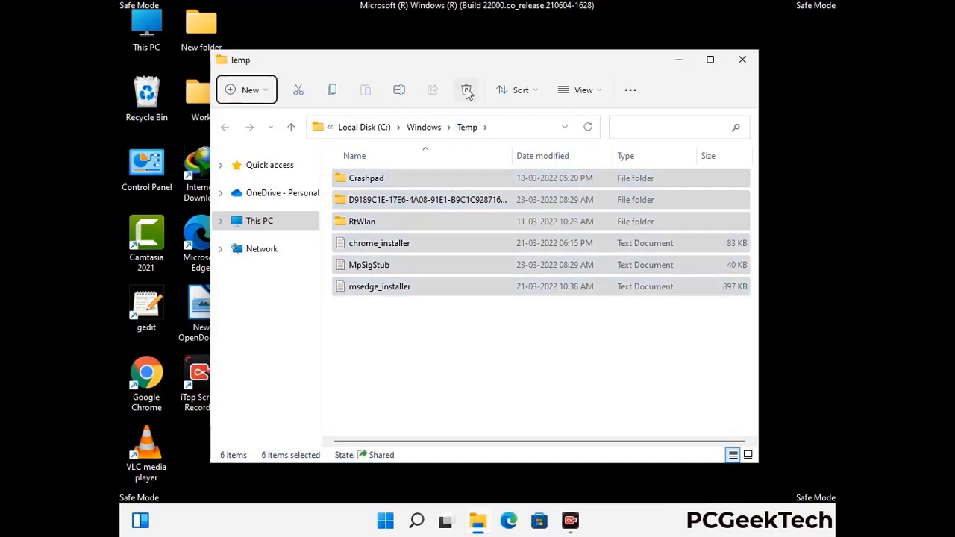
click(467, 90)
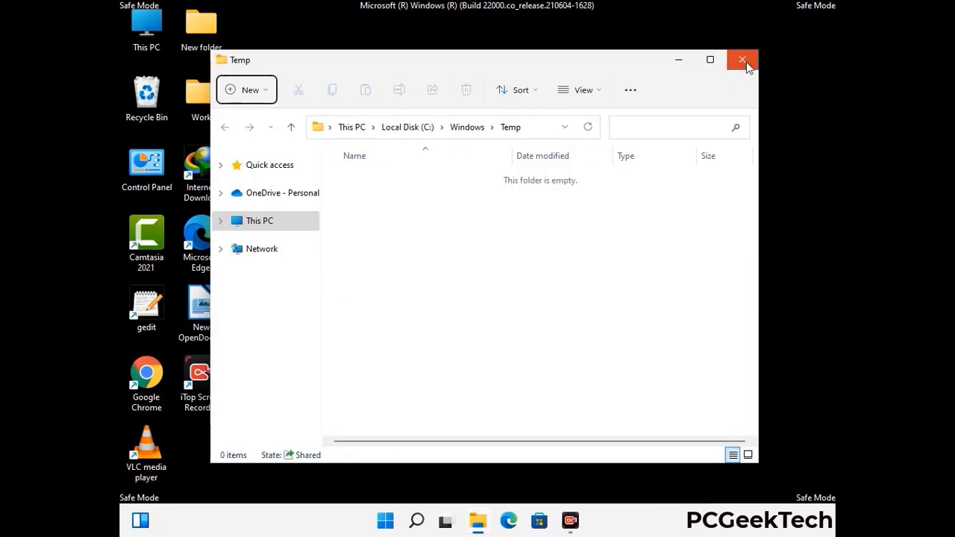
click(742, 60)
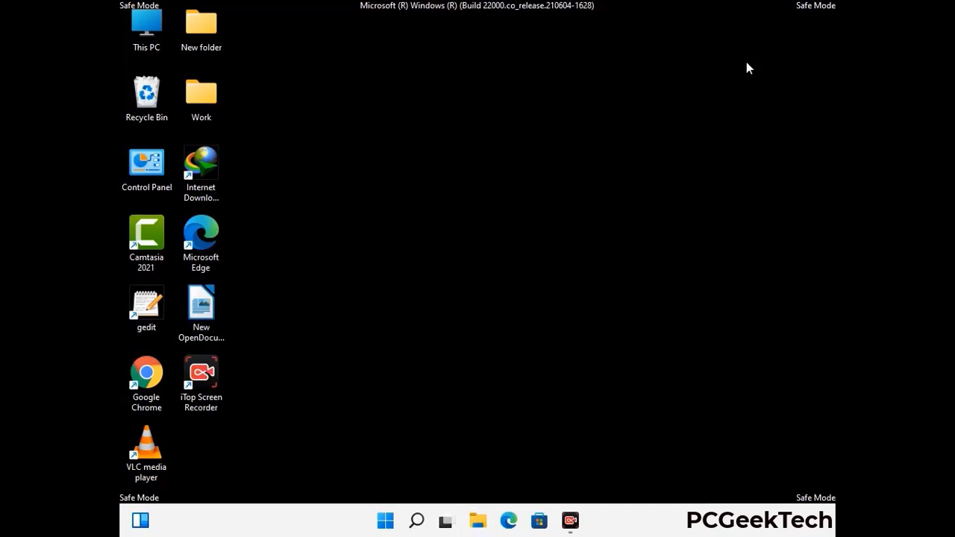
Step: Launch Registry Editor by running regedit from the Run dialog
key(super+r)
drag(292, 345, 495, 115)
text(reged)
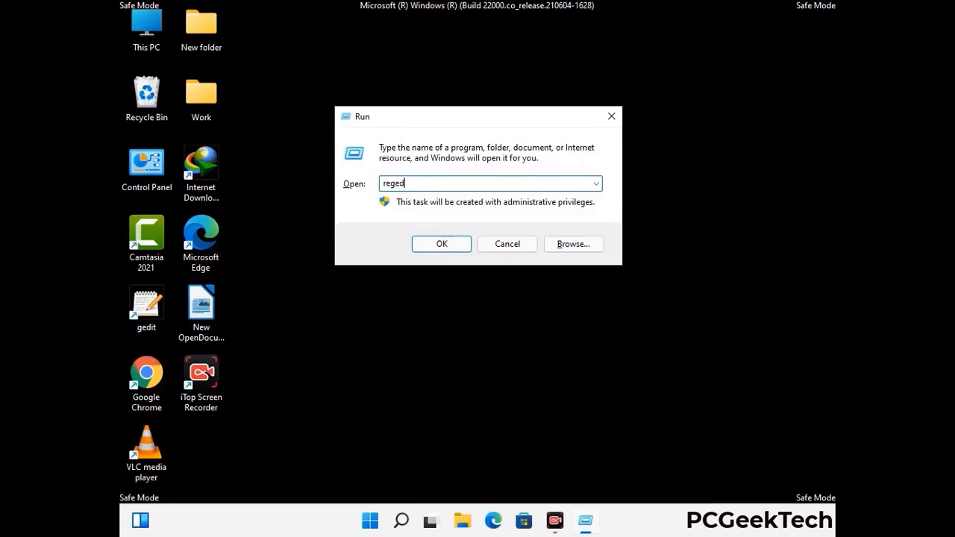
key(Return)
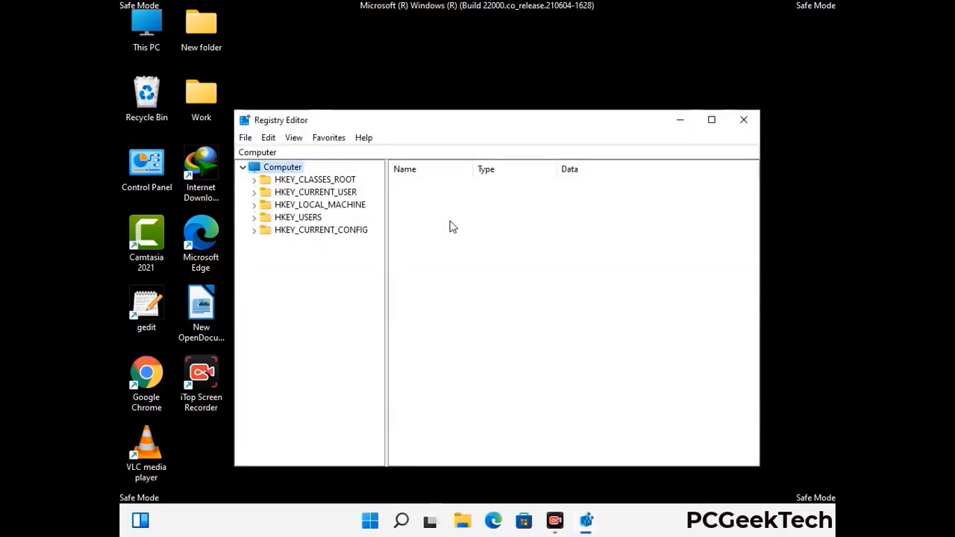
Step: Expand HKEY_CURRENT_USER > Software > Microsoft in the registry tree
click(321, 205)
click(254, 192)
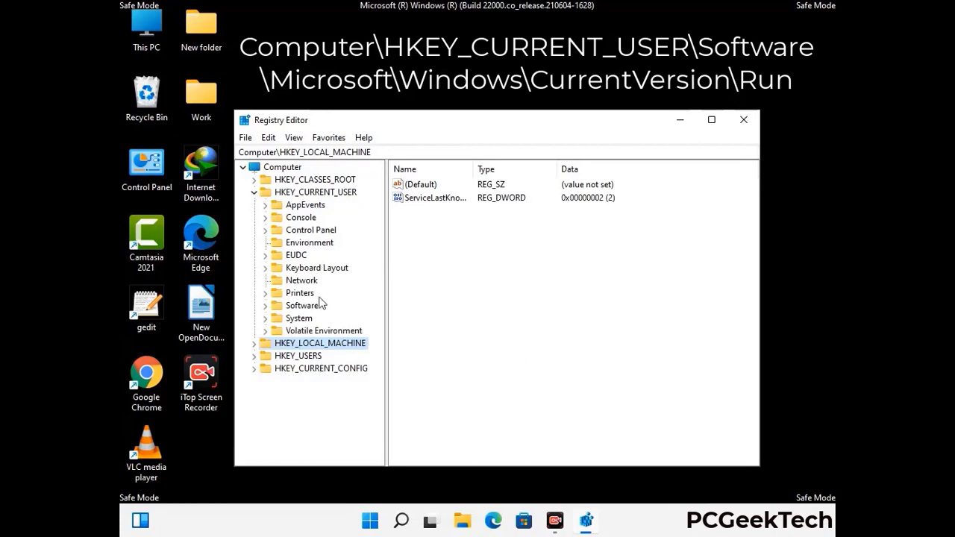
click(298, 307)
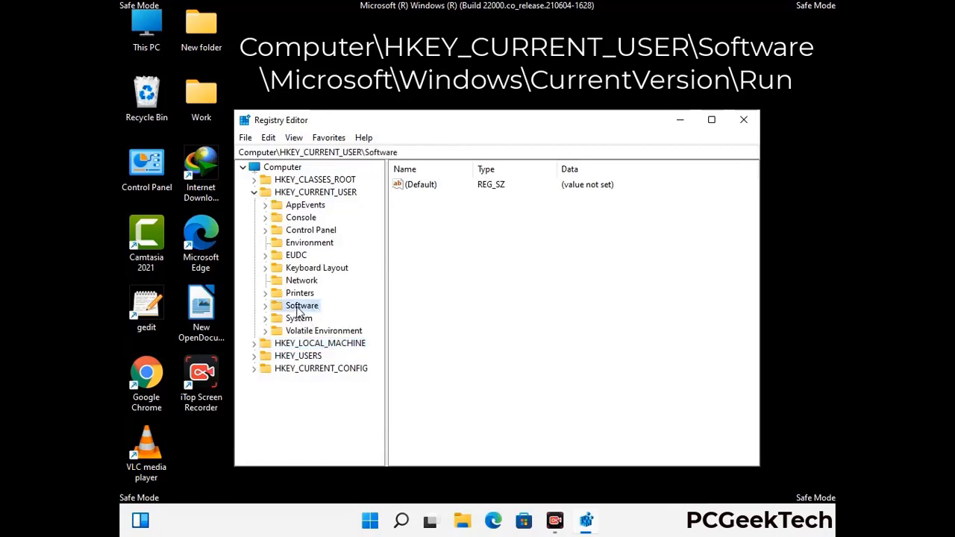
click(266, 307)
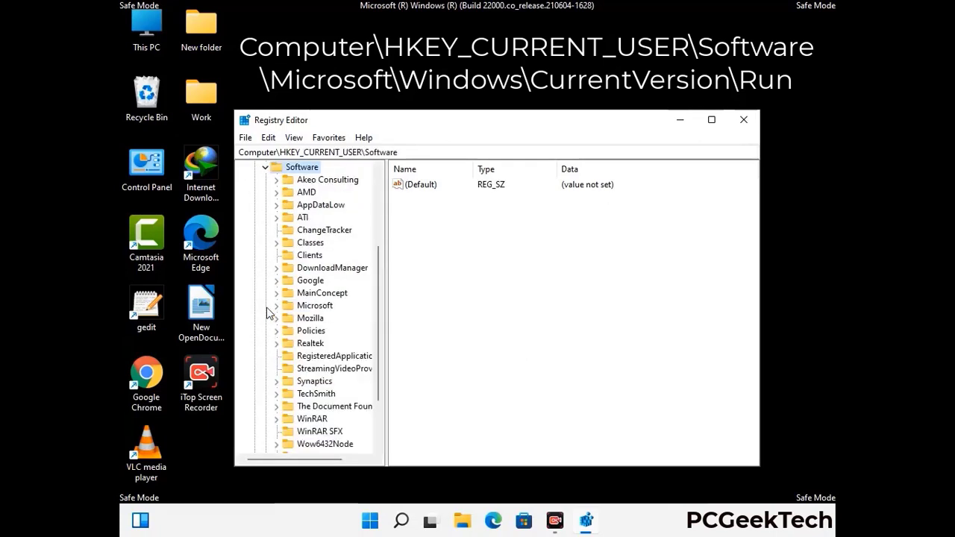
double_click(314, 306)
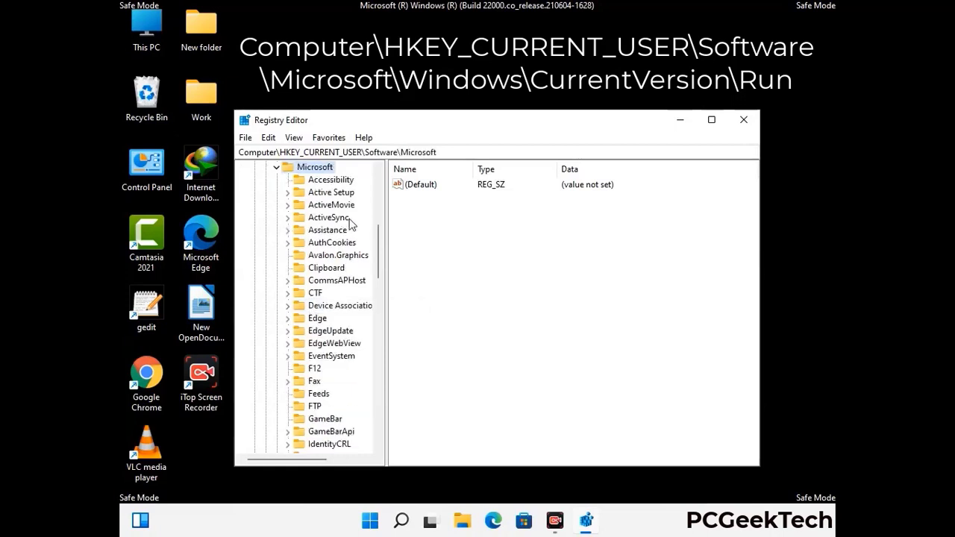
Step: Drill into Windows > CurrentVersion and select the Run key to list the startup entries
scroll(345, 325, down, 4)
scroll(345, 325, down, 3)
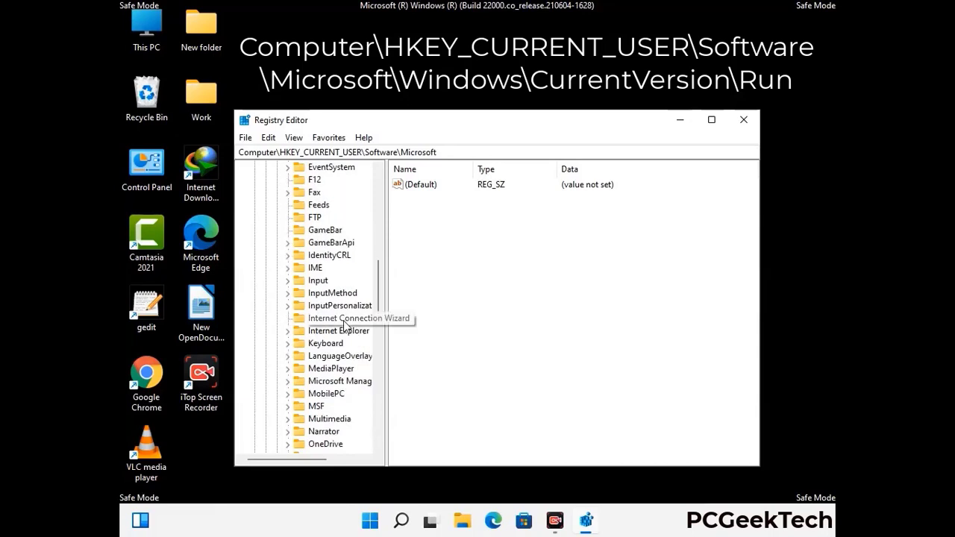
scroll(345, 325, down, 6)
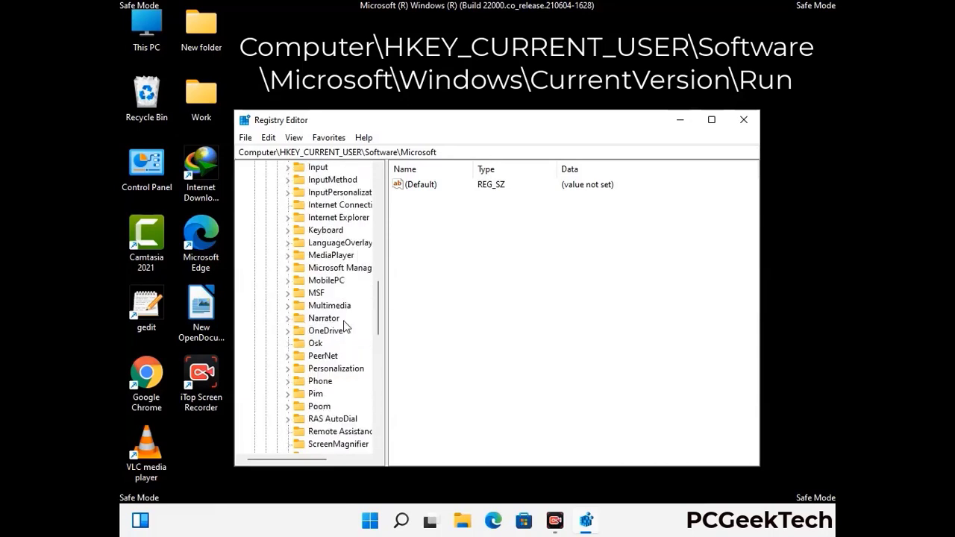
scroll(345, 327, down, 4)
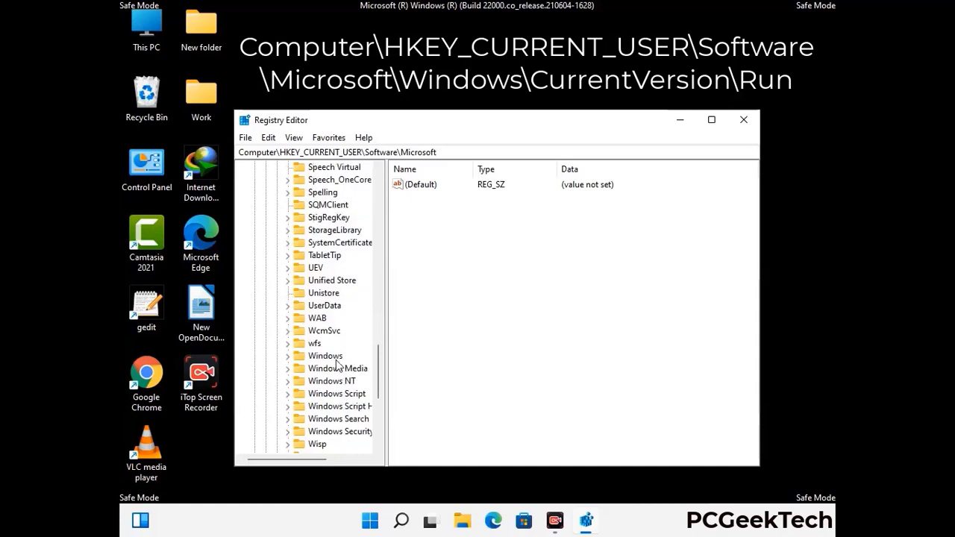
double_click(335, 356)
scroll(348, 351, down, 1)
double_click(346, 344)
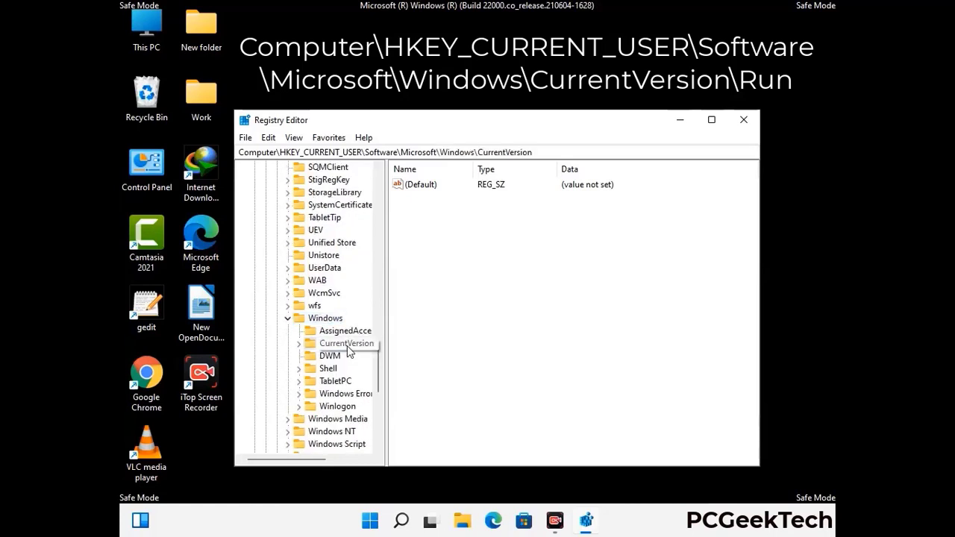
scroll(344, 328, down, 7)
scroll(343, 326, down, 4)
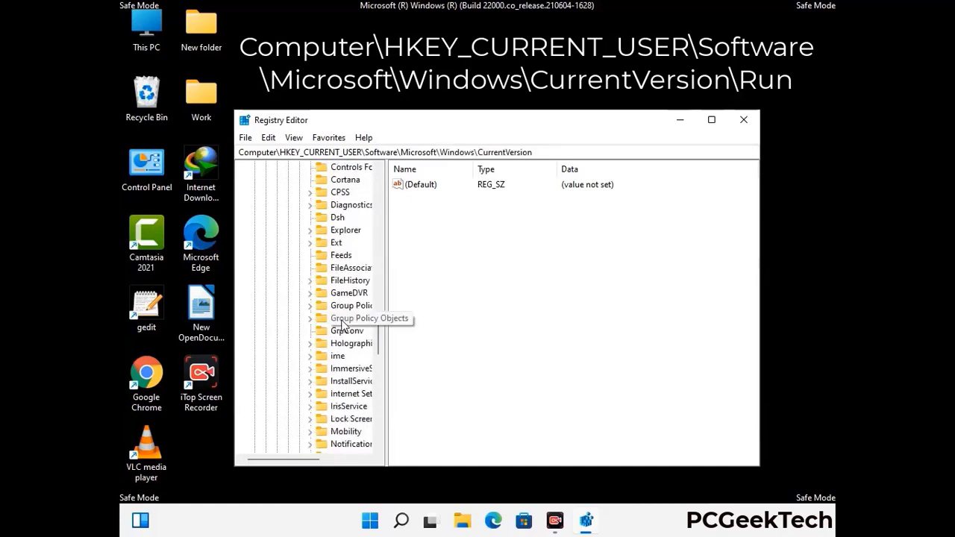
scroll(344, 326, down, 1)
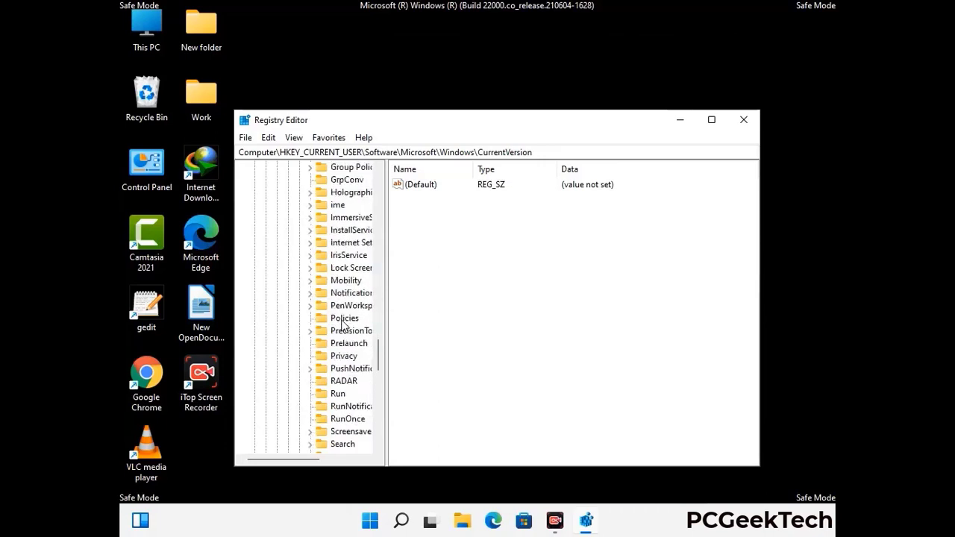
scroll(344, 326, down, 1)
click(339, 357)
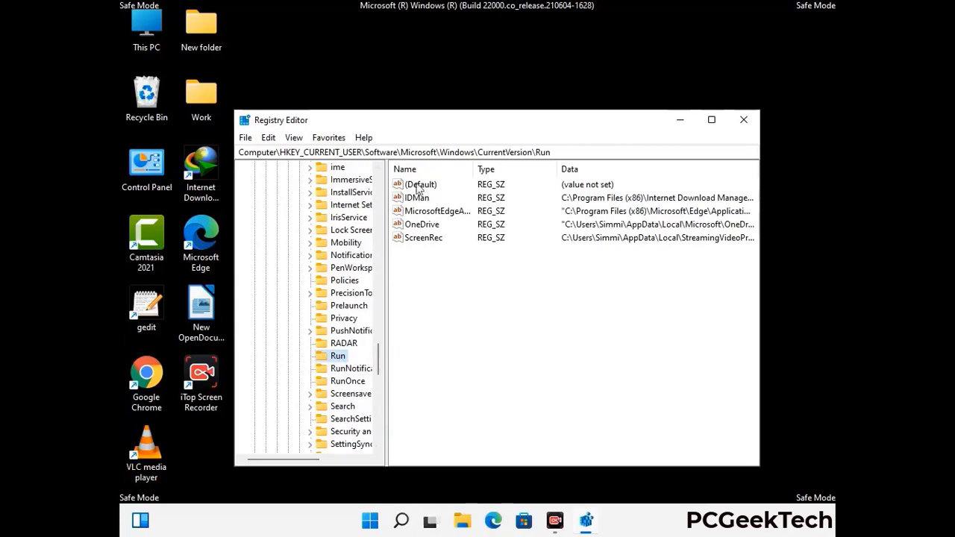
Step: Delete the ScreenRec value from the Run key and confirm the permanent deletion
click(422, 239)
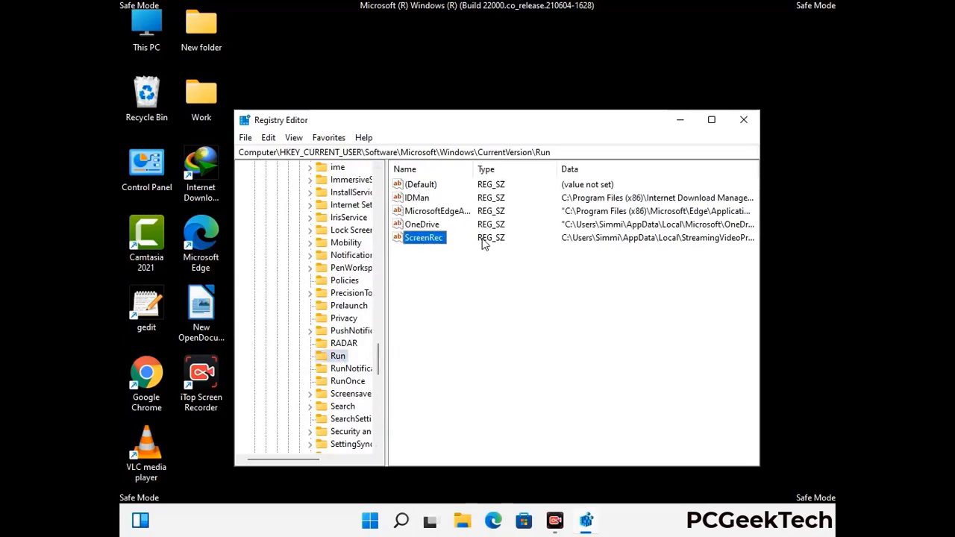
click(432, 240)
right_click(432, 240)
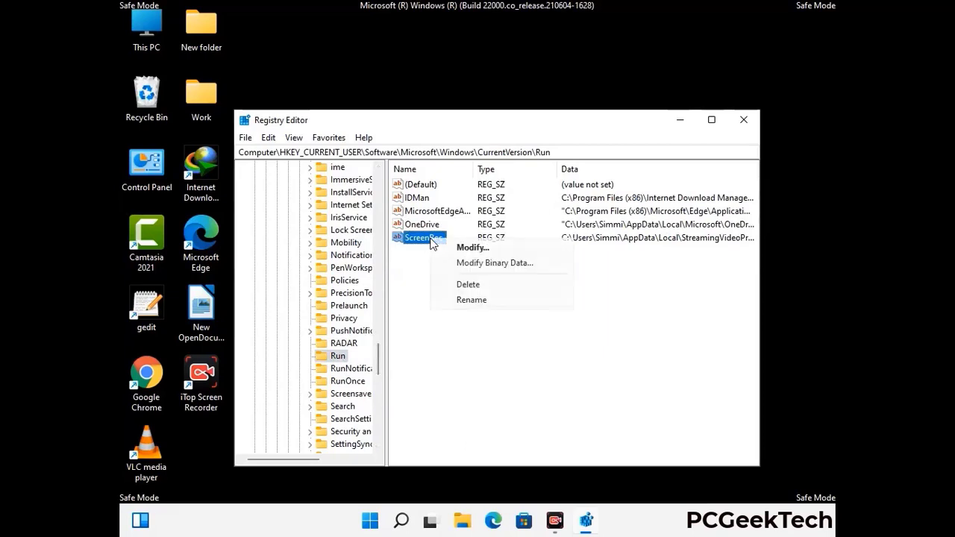
click(458, 284)
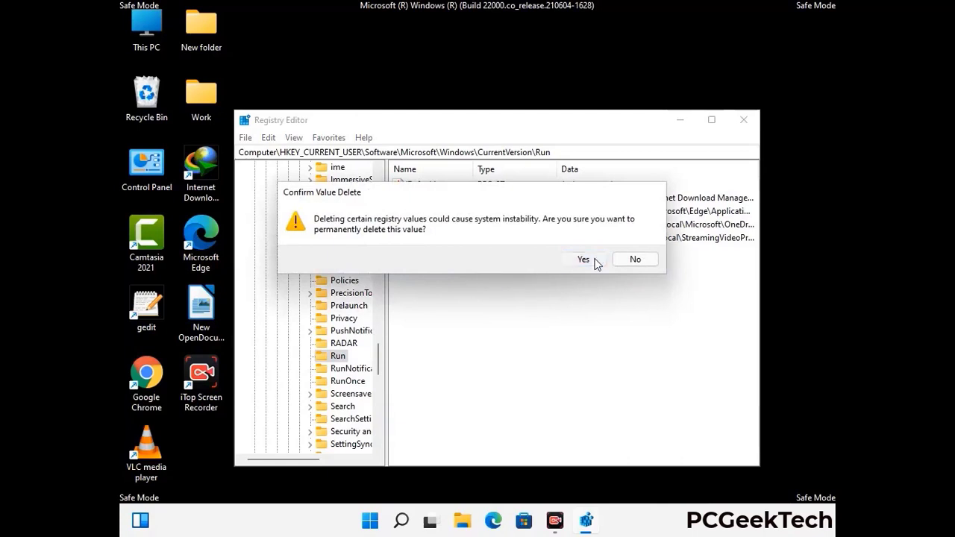
click(596, 261)
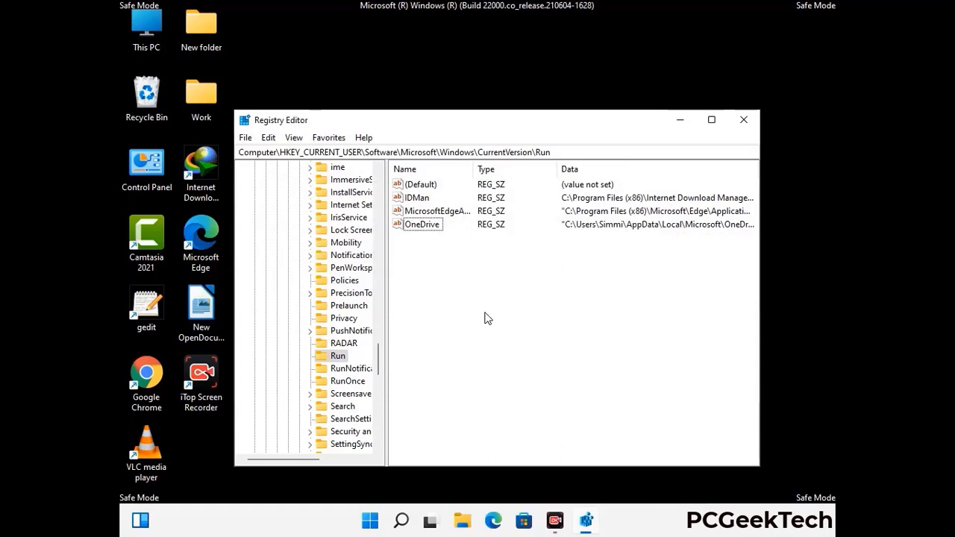
Step: Search the registry for 'Virus Name', then close the Find dialog and Registry Editor
key(ctrl+f)
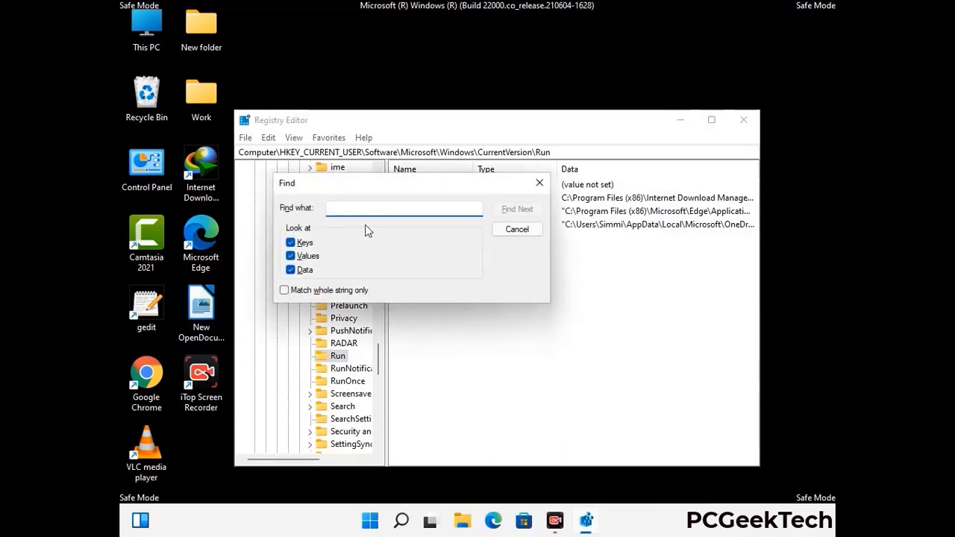
text(Virus Name)
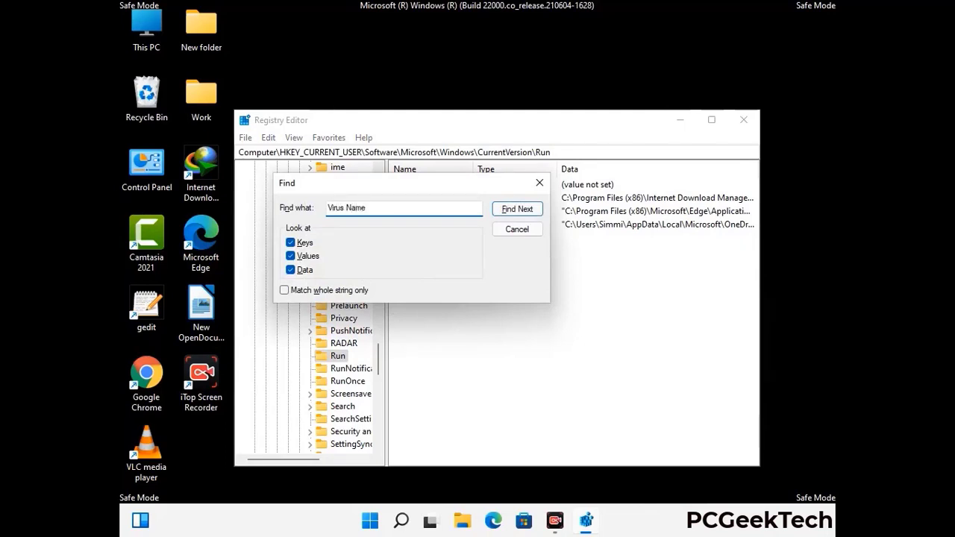
click(509, 212)
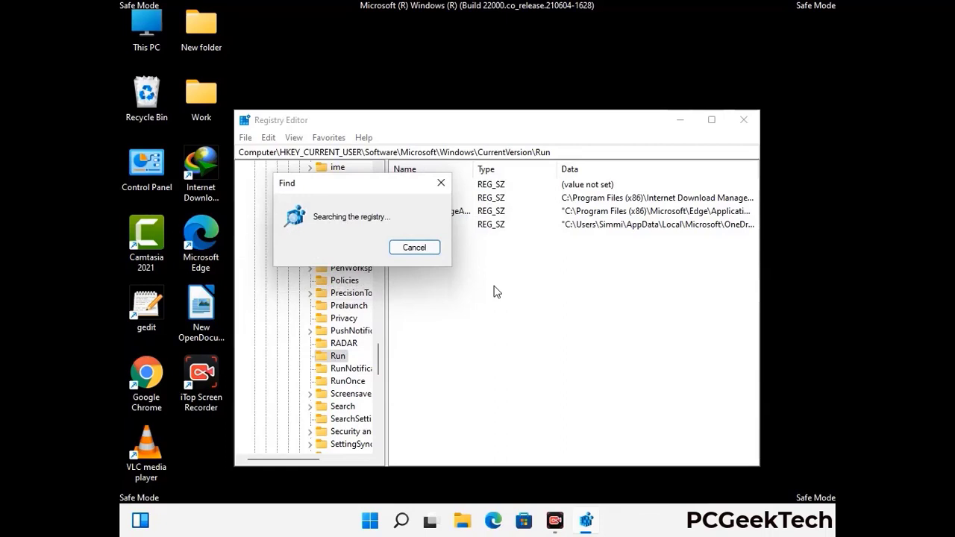
click(446, 185)
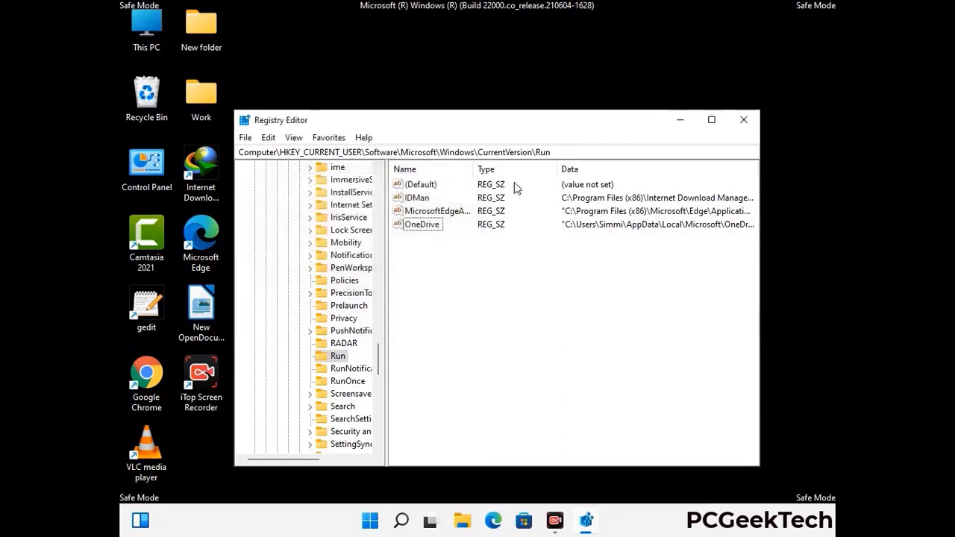
click(745, 121)
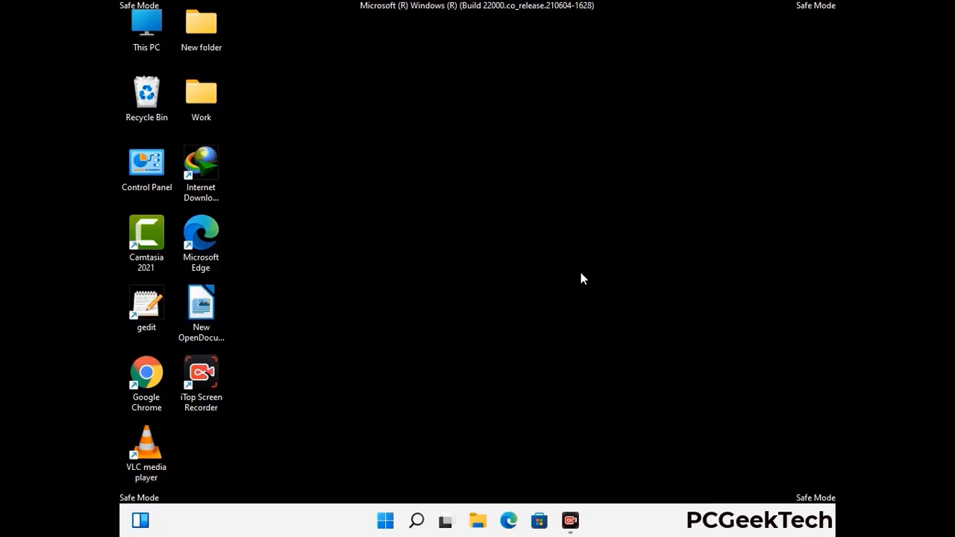
Step: Open System Configuration via msconfig and uncheck Safe boot on the Boot tab
key(super+r)
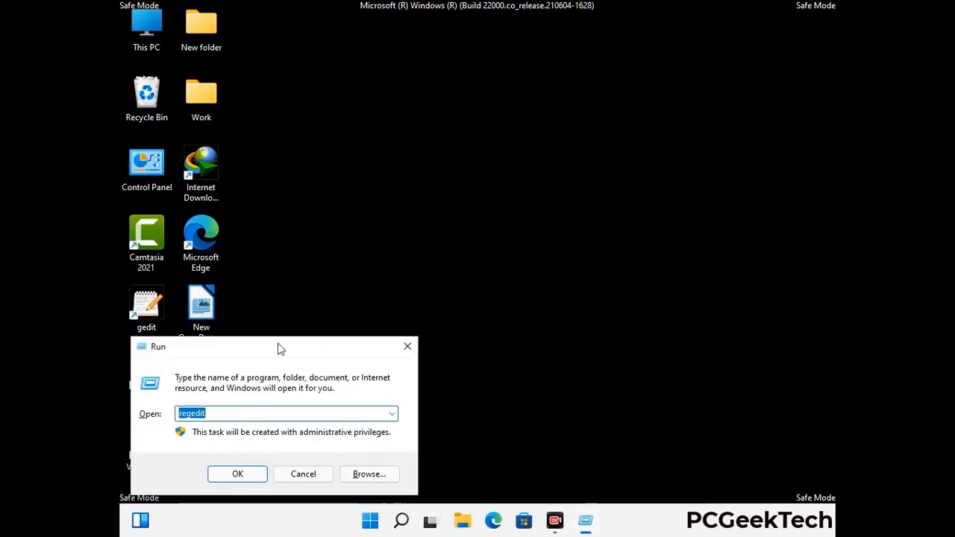
drag(277, 343, 488, 144)
text(ms)
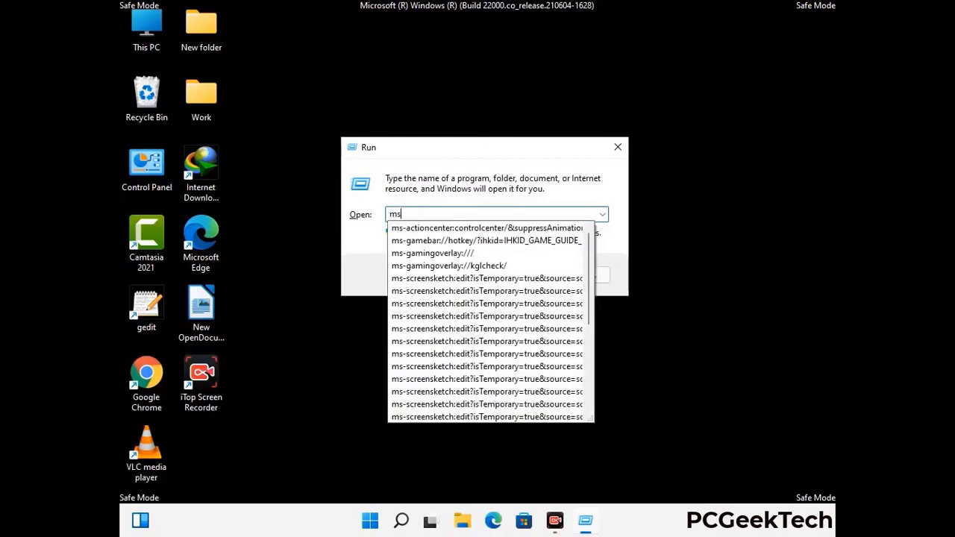
text(config)
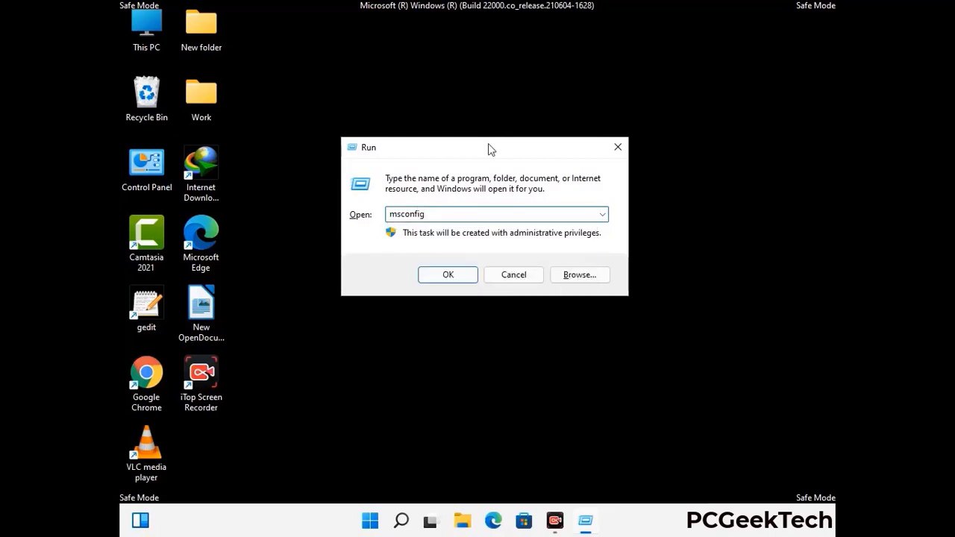
click(446, 275)
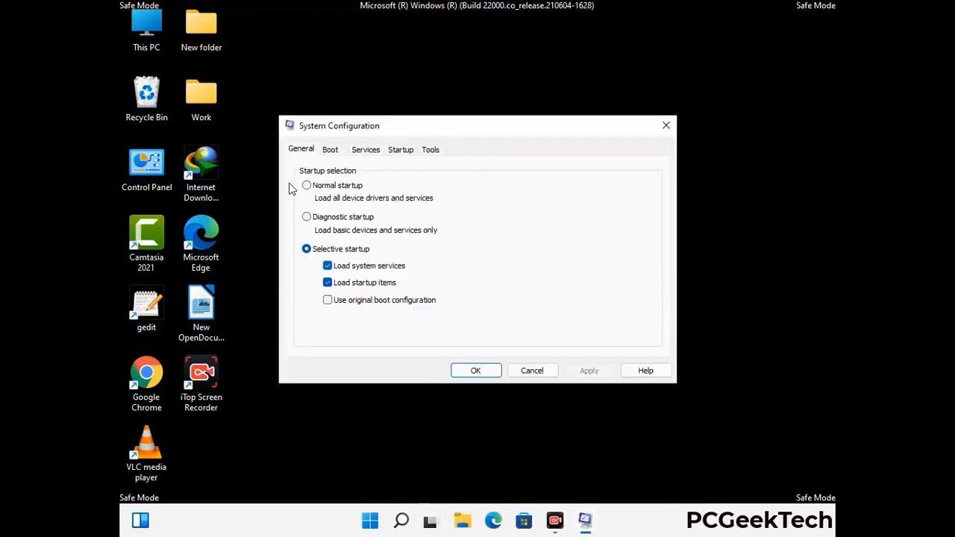
click(329, 150)
click(309, 284)
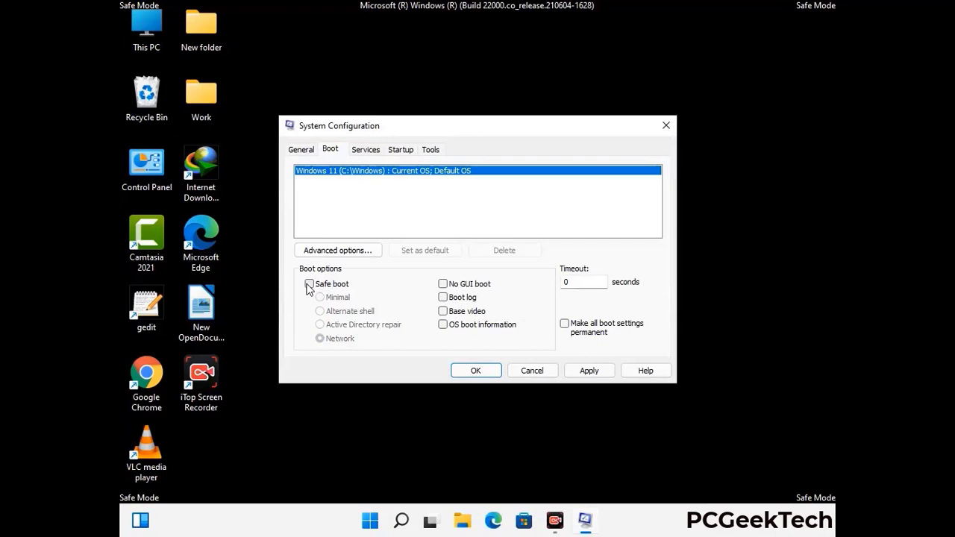